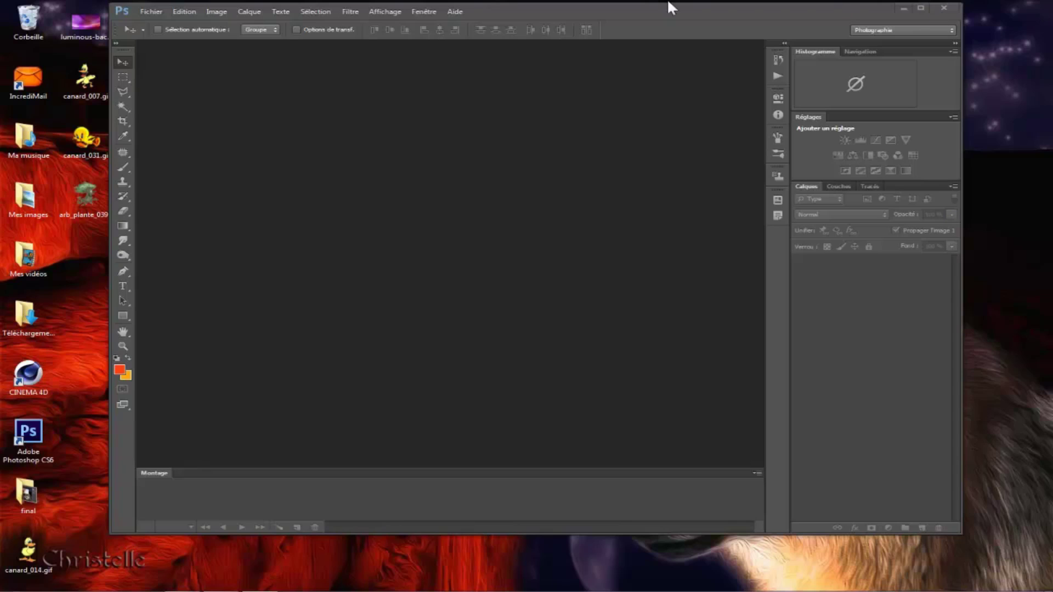
pyautogui.click(144, 12)
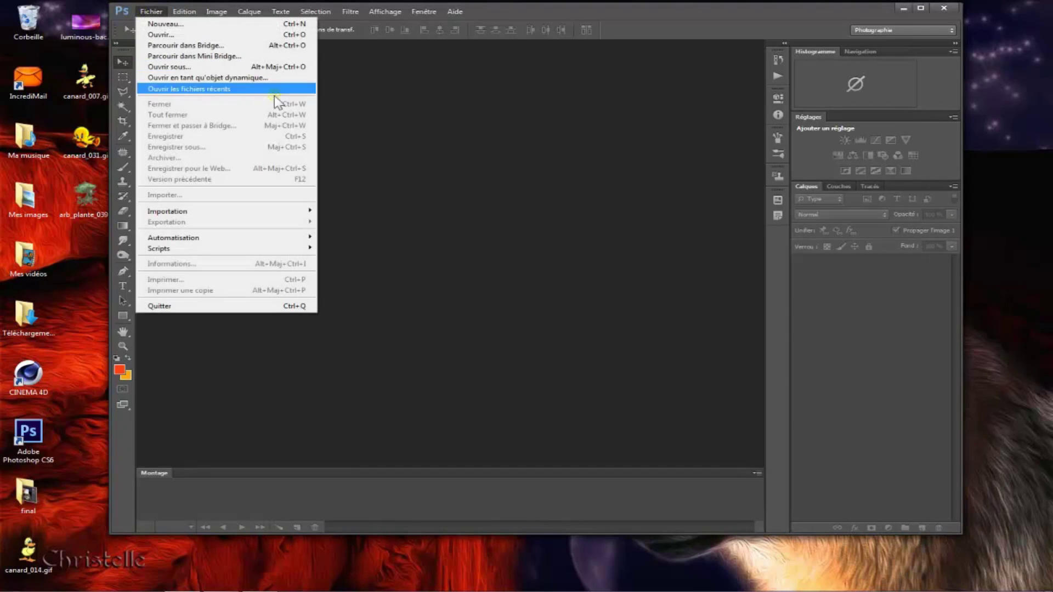
pyautogui.click(214, 35)
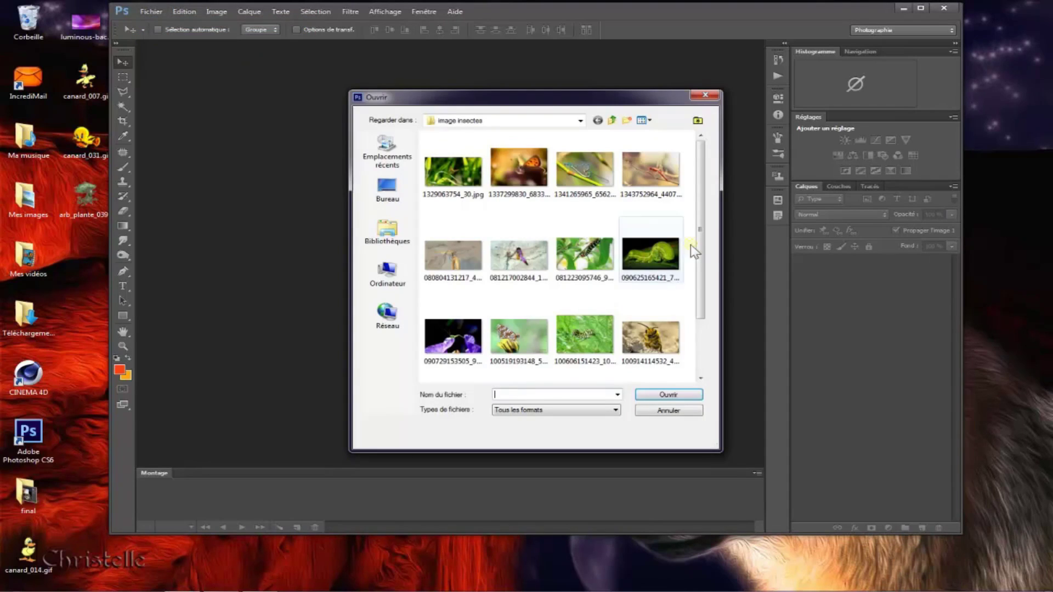
pyautogui.click(651, 254)
pyautogui.click(668, 395)
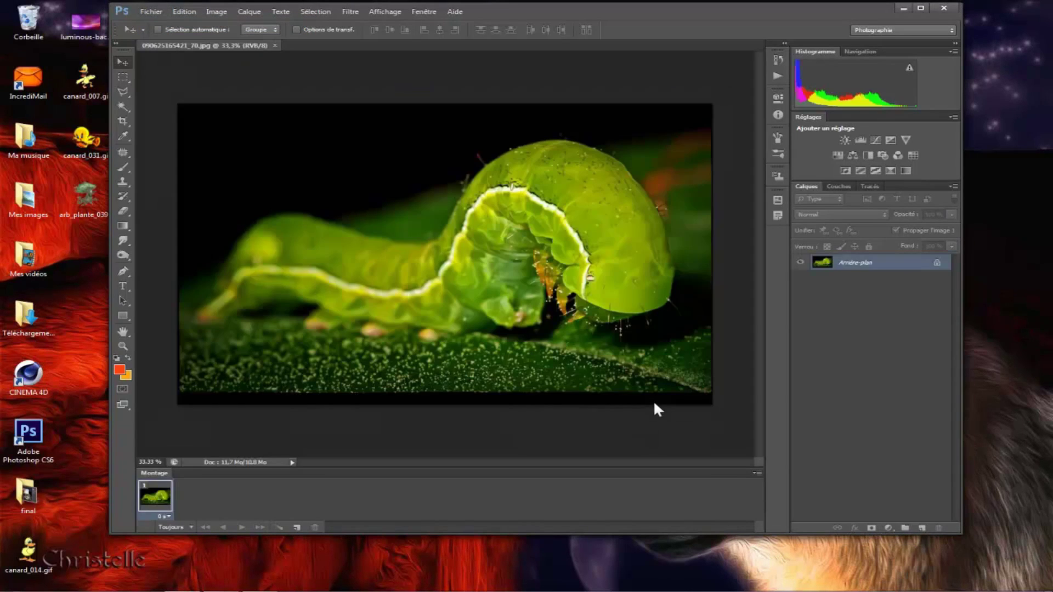
pyautogui.doubleClick(864, 265)
pyautogui.click(661, 183)
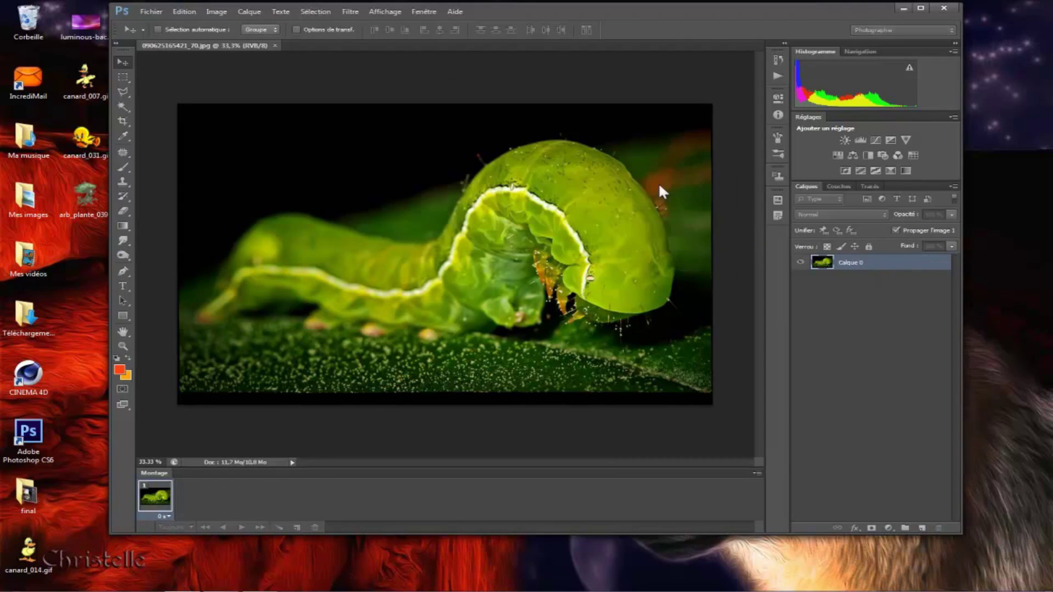
# Step: Resize the caterpillar image to 800 pixels wide and 600 pixels high
pyautogui.click(214, 11)
pyautogui.moveTo(249, 120)
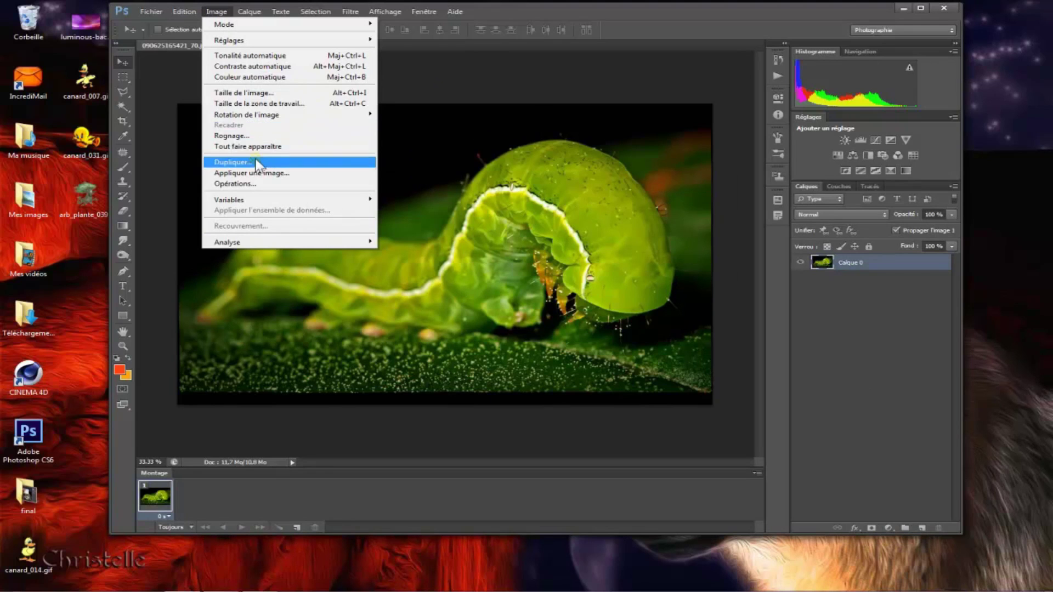
pyautogui.click(261, 94)
pyautogui.moveTo(468, 217); pyautogui.dragTo(439, 219)
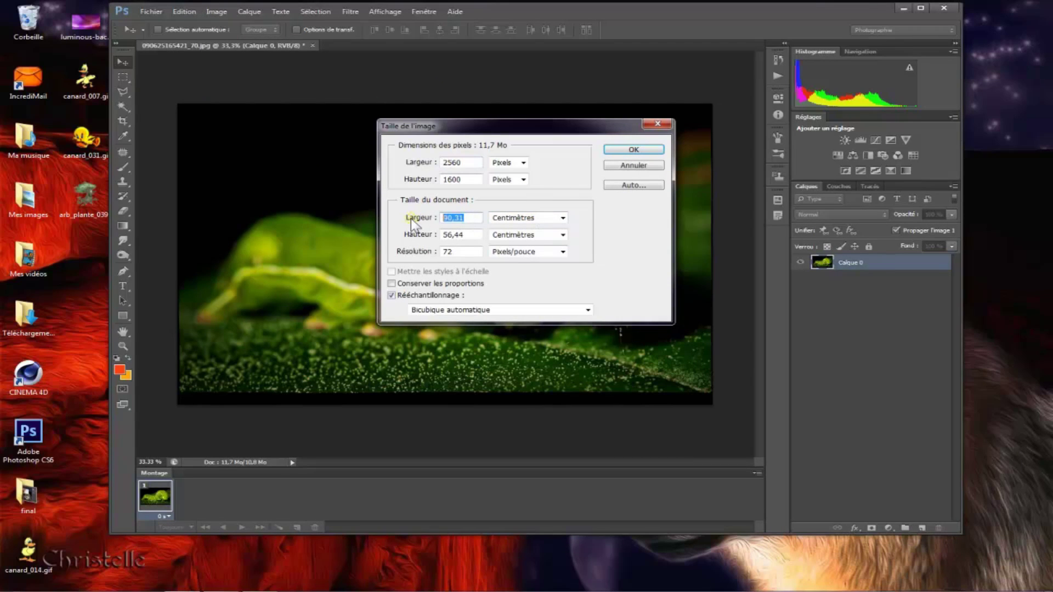
pyautogui.moveTo(483, 163); pyautogui.dragTo(421, 184)
pyautogui.write('800800')
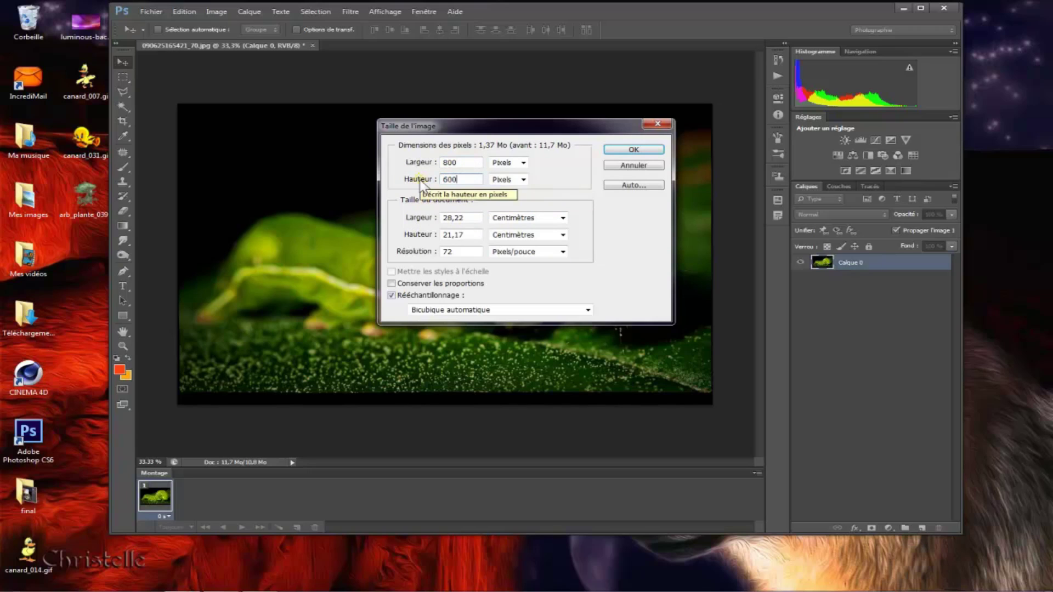
pyautogui.click(650, 150)
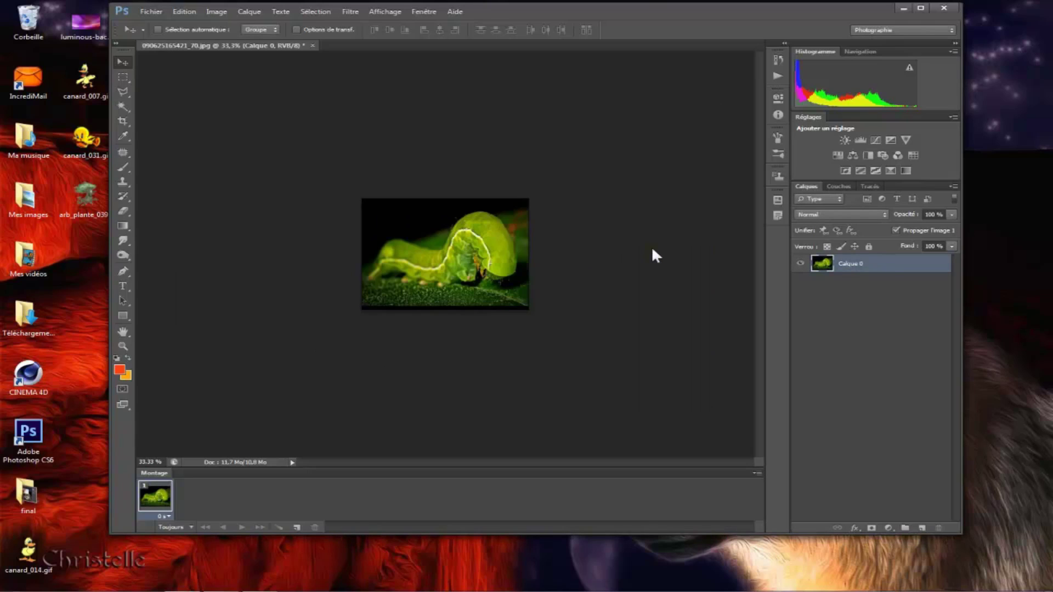
pyautogui.click(125, 347)
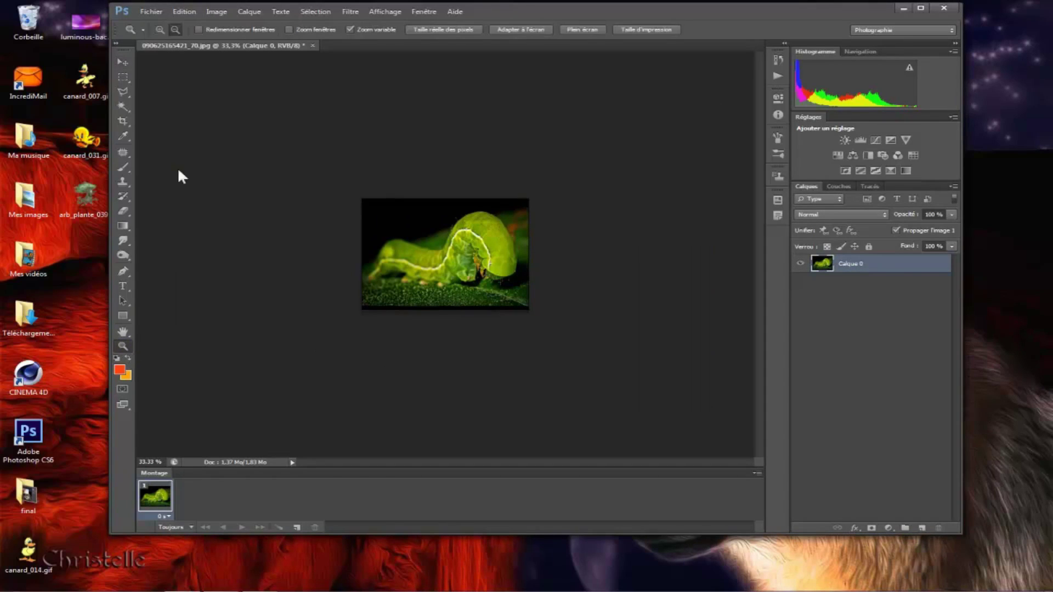
pyautogui.click(445, 274)
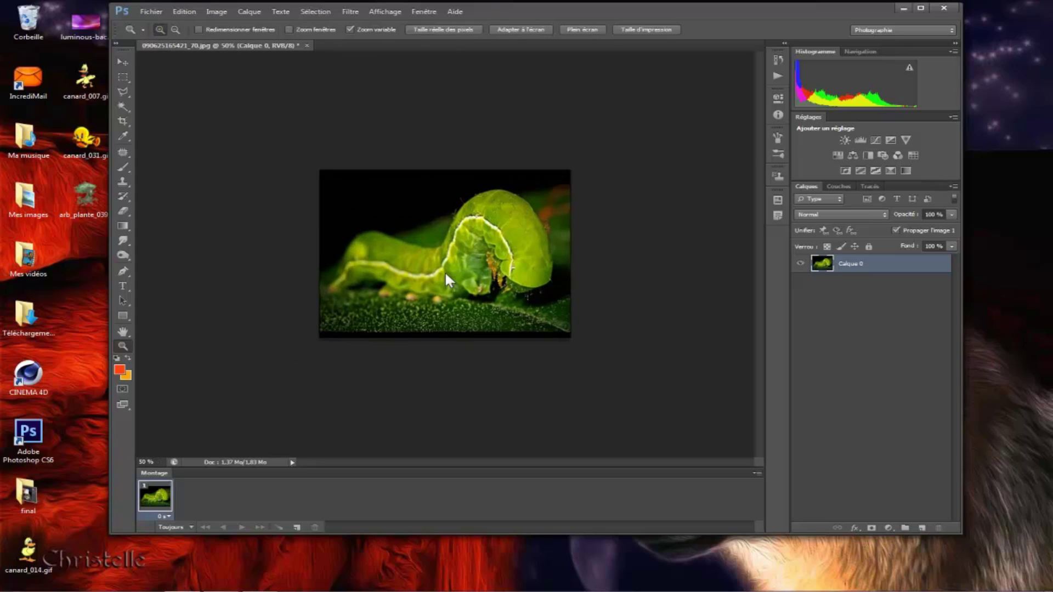
pyautogui.click(445, 274)
pyautogui.click(446, 275)
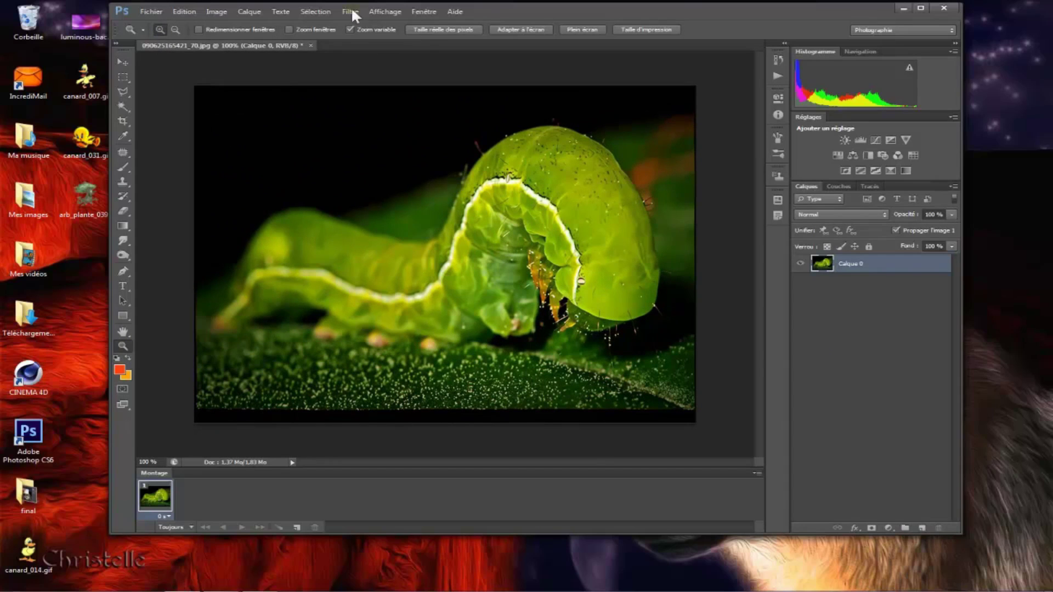
# Step: Open the animated tree arb_plante_039.gif from the desktop as a second document
pyautogui.click(144, 11)
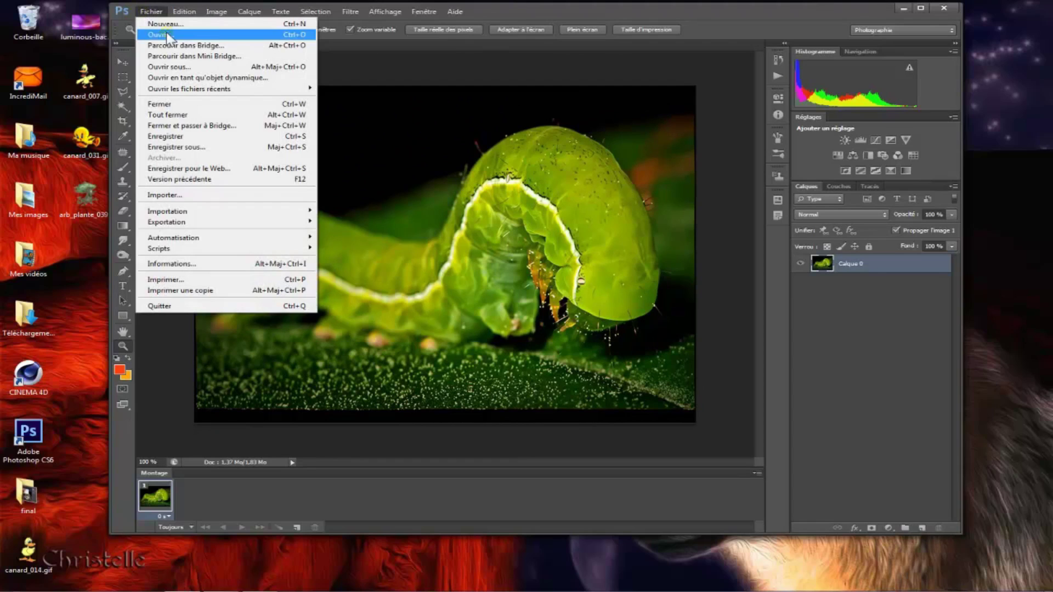
pyautogui.click(165, 30)
pyautogui.click(388, 191)
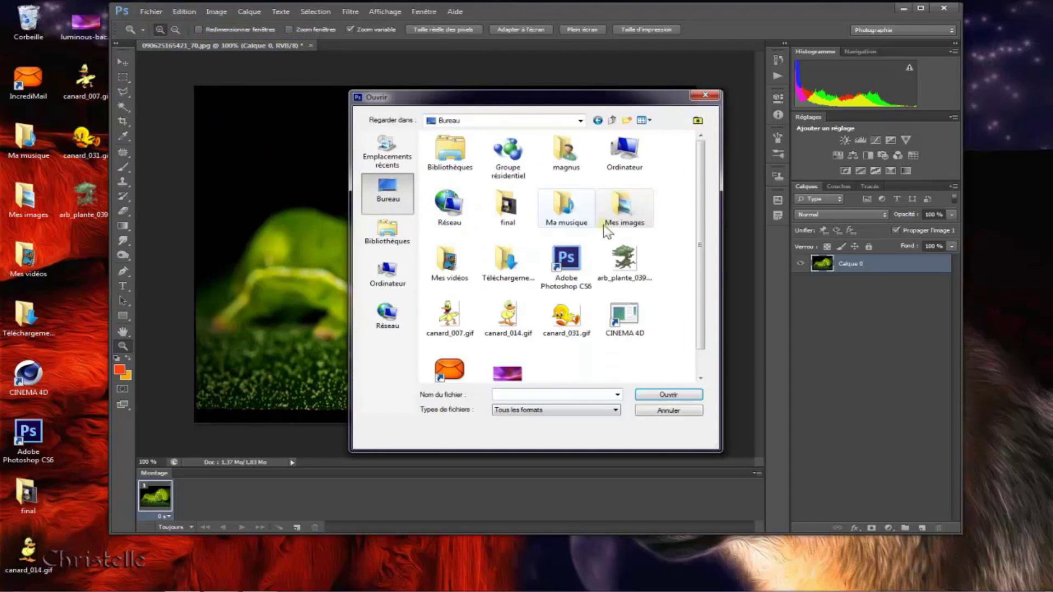
pyautogui.click(625, 263)
pyautogui.click(674, 394)
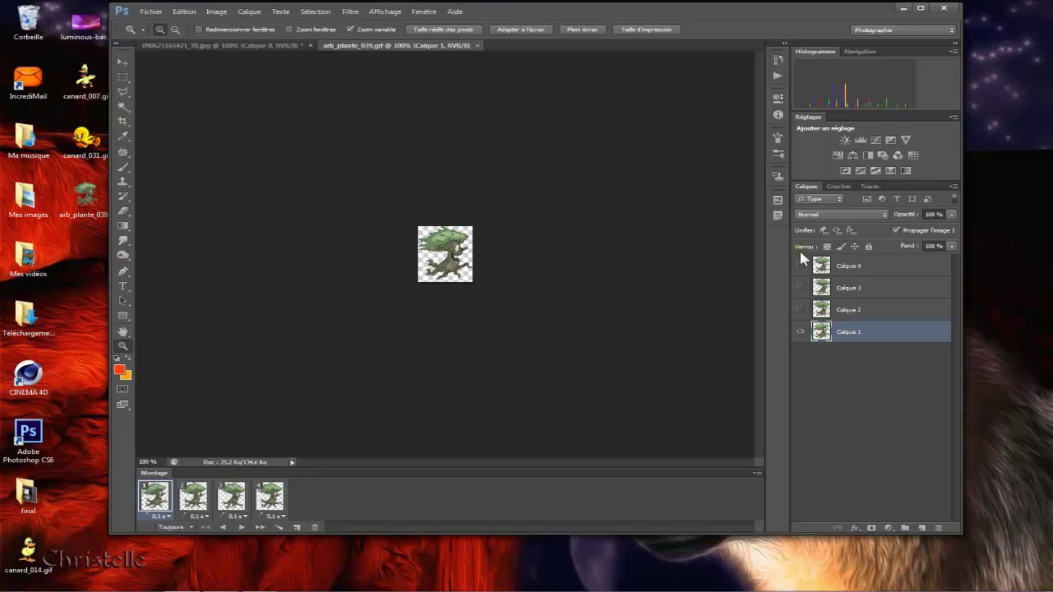
# Step: Arrange the two documents as two horizontal tiles and copy all four tree layers together onto the caterpillar image
pyautogui.click(428, 11)
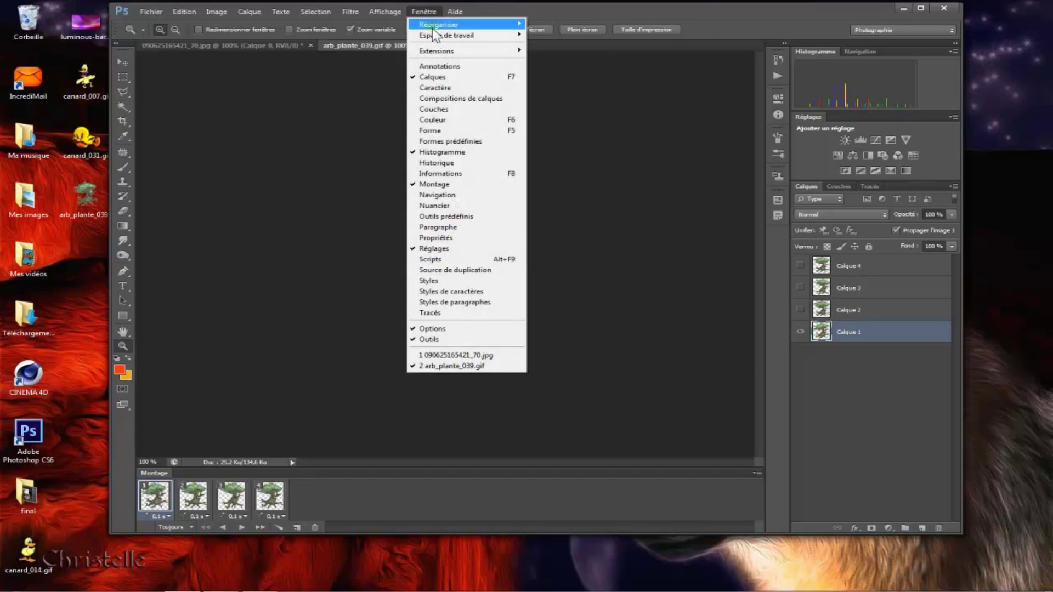
pyautogui.moveTo(435, 29)
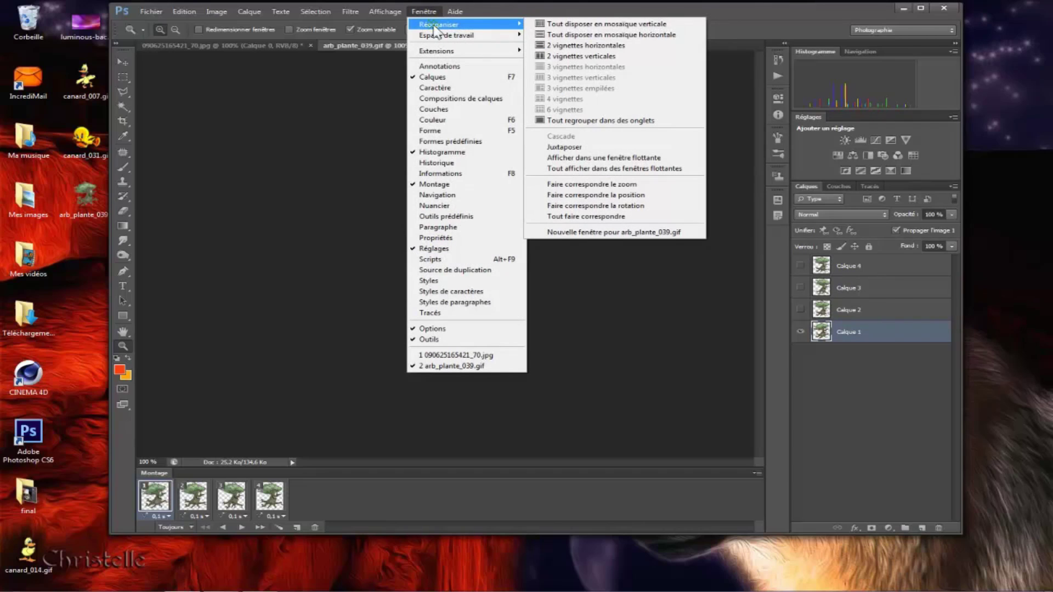
pyautogui.click(554, 46)
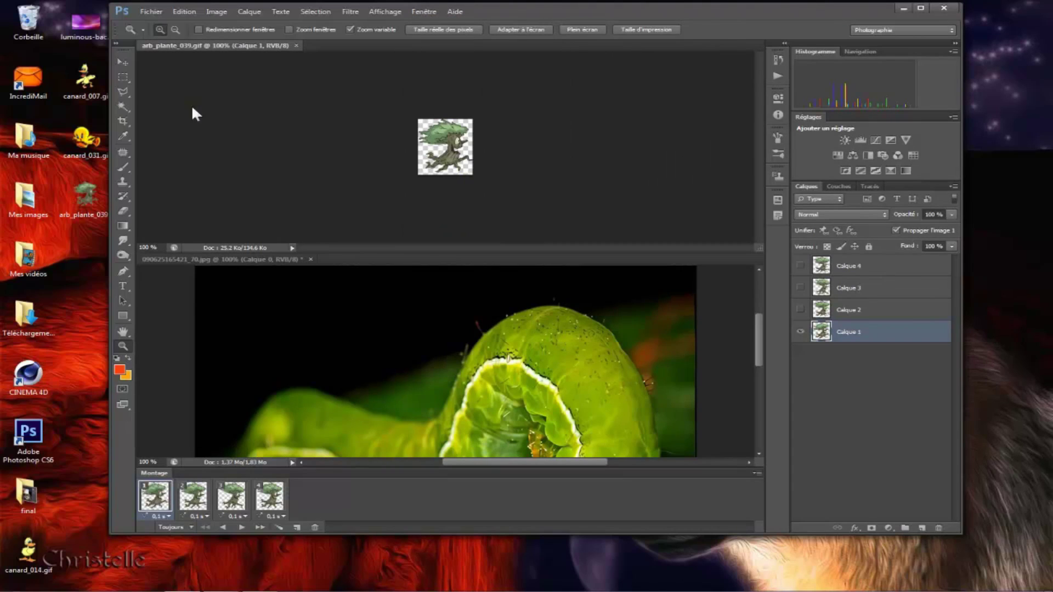
pyautogui.click(124, 61)
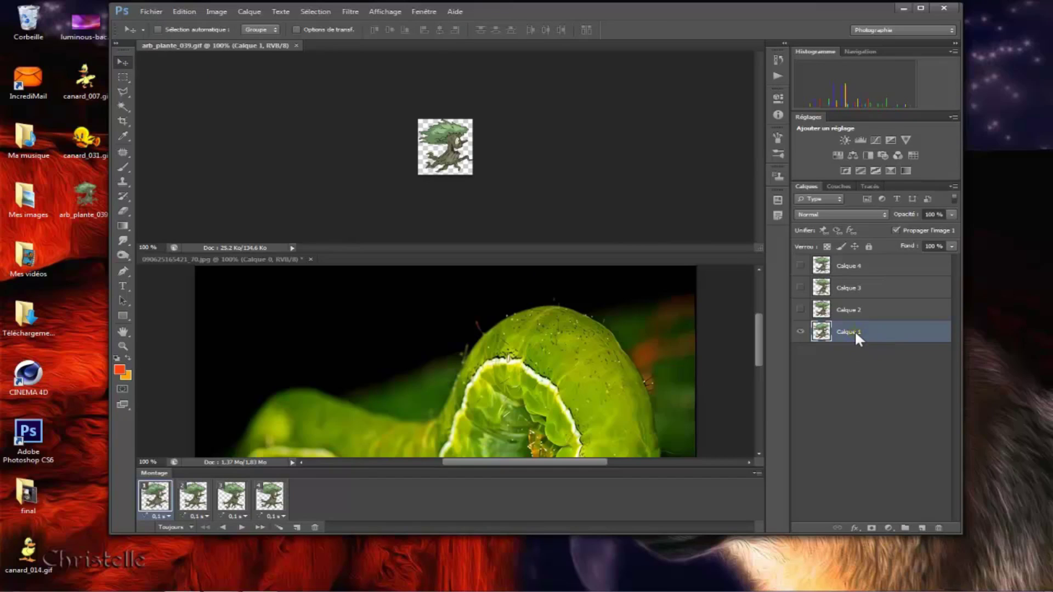
pyautogui.keyDown('shift'); pyautogui.click(854, 264); pyautogui.keyUp('shift')
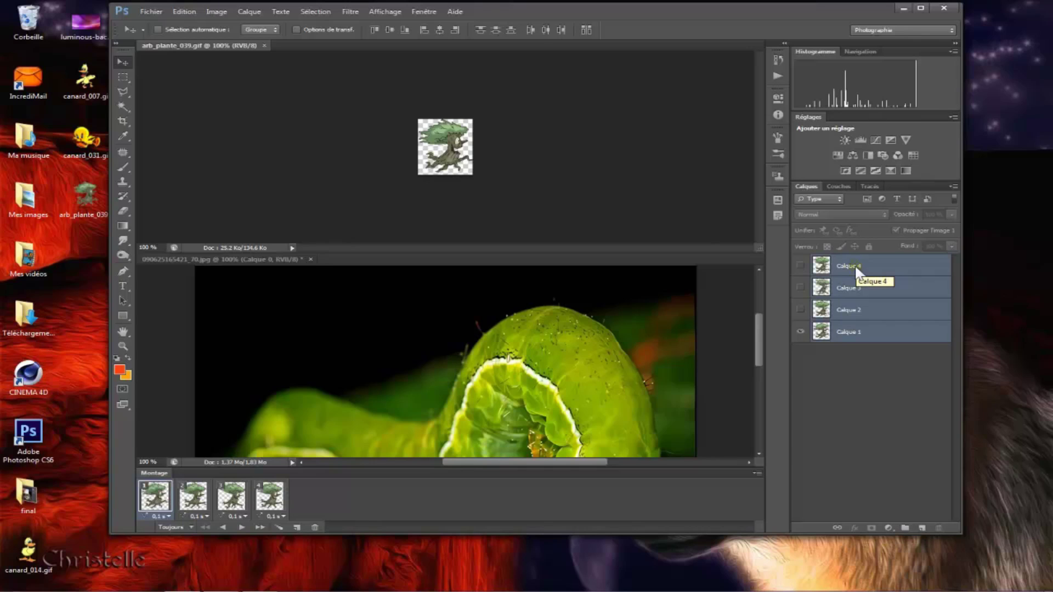
pyautogui.moveTo(855, 265); pyautogui.dragTo(519, 323)
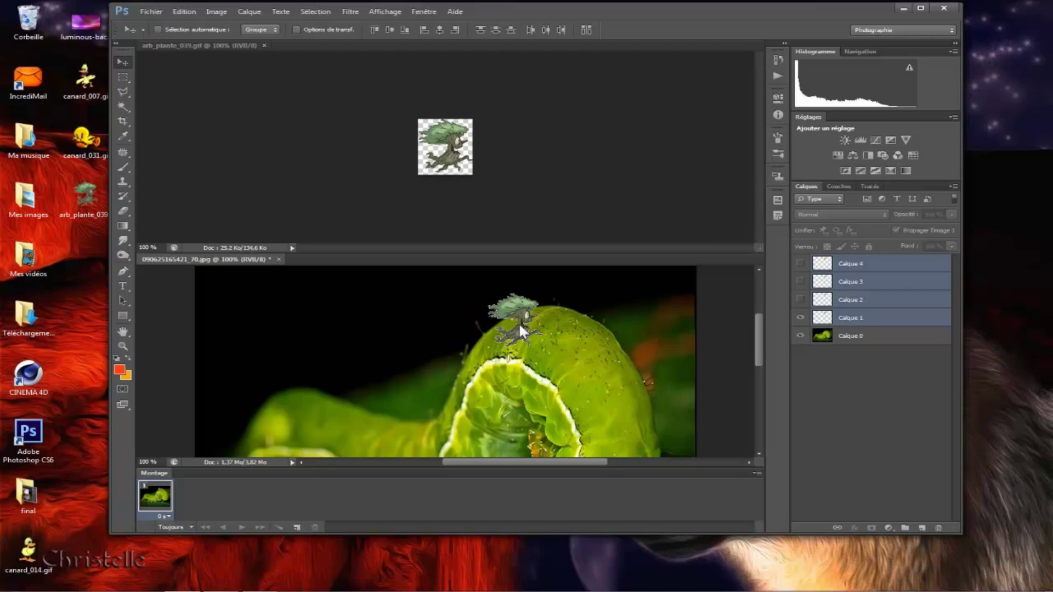
# Step: Close arb_plante_039.gif without saving and move the tree layers onto the black area above the caterpillar's tail
pyautogui.click(255, 42)
pyautogui.click(268, 45)
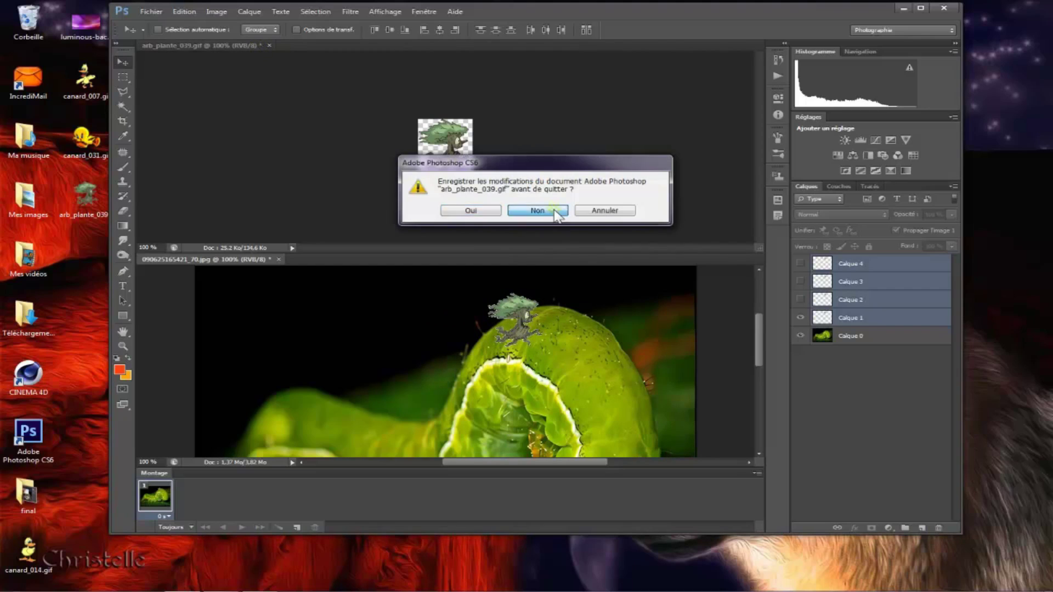
pyautogui.click(558, 214)
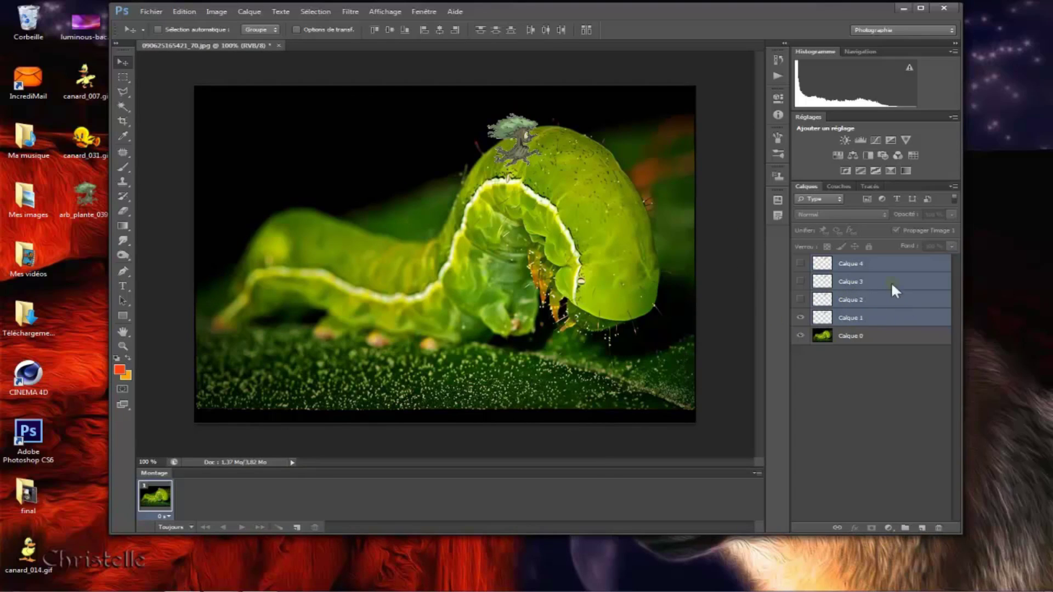
pyautogui.moveTo(524, 134); pyautogui.dragTo(292, 158)
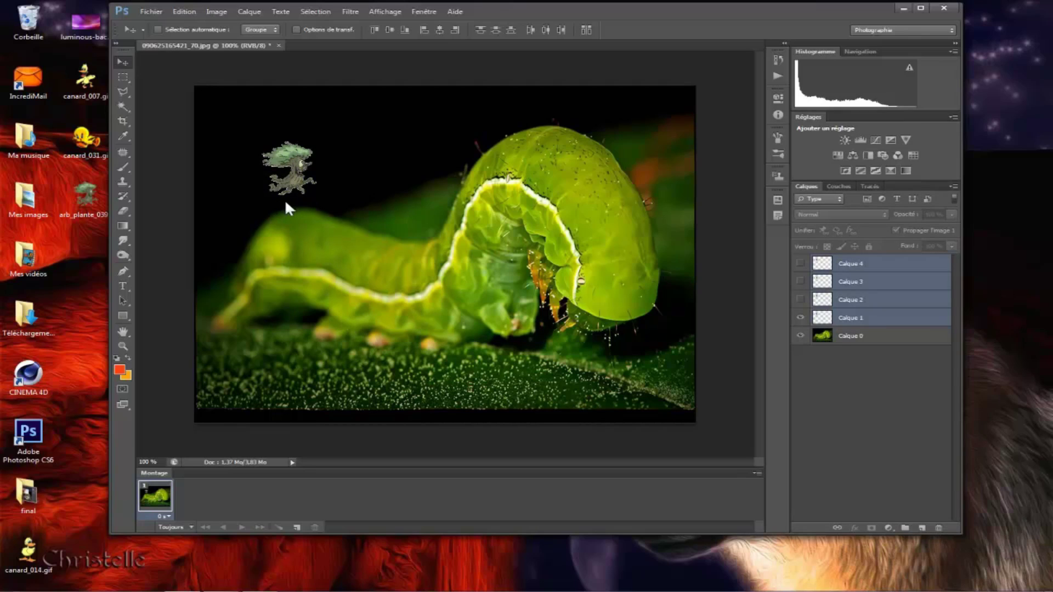
# Step: Add three more animation frames, showing only Calque 2, Calque 3 and Calque 4 in turn above Calque 0
pyautogui.click(296, 528)
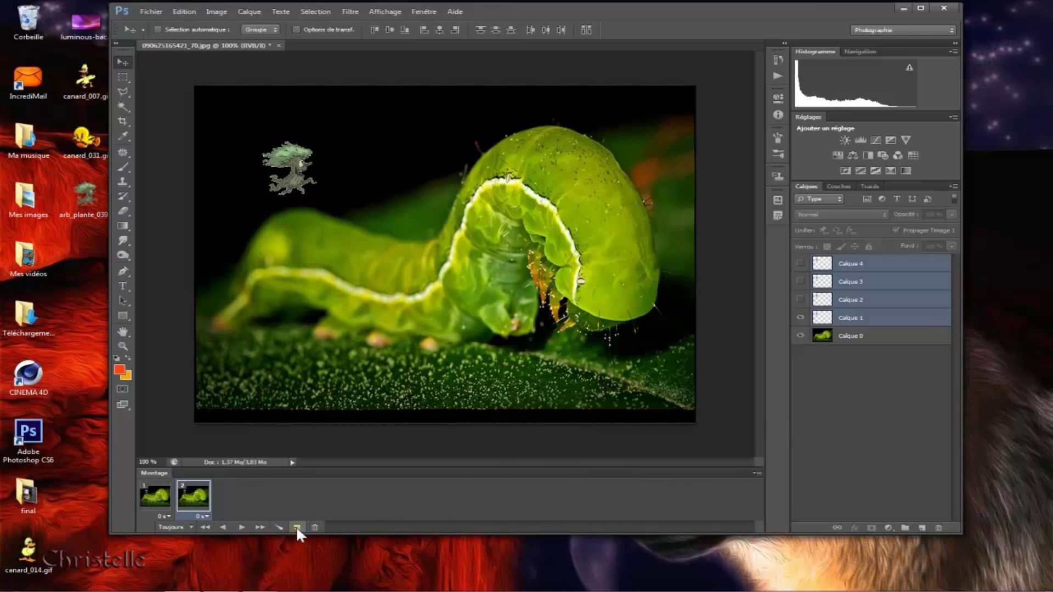
pyautogui.click(801, 300)
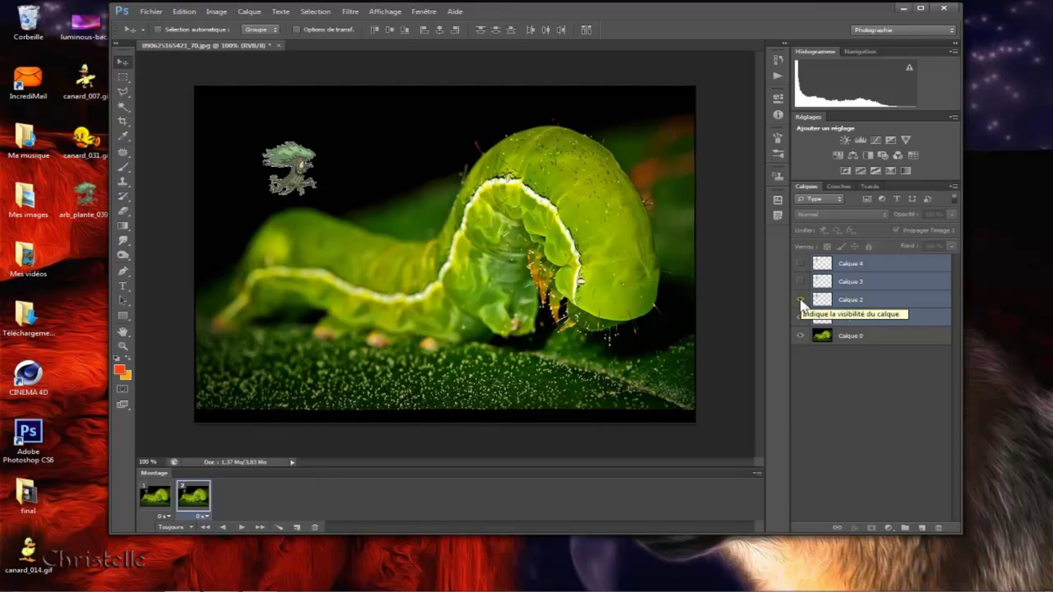
pyautogui.click(801, 318)
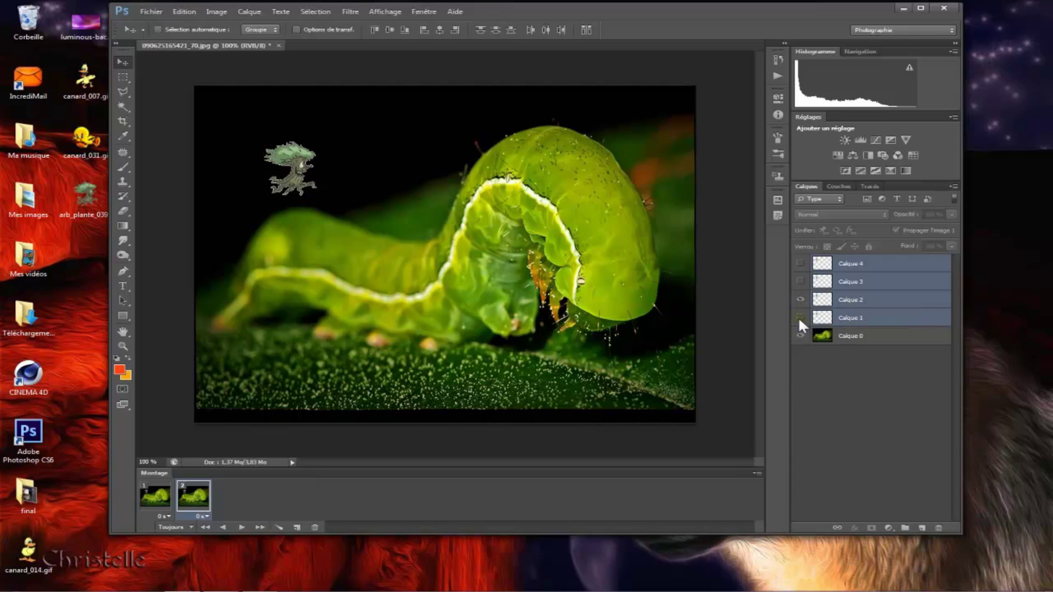
pyautogui.click(298, 527)
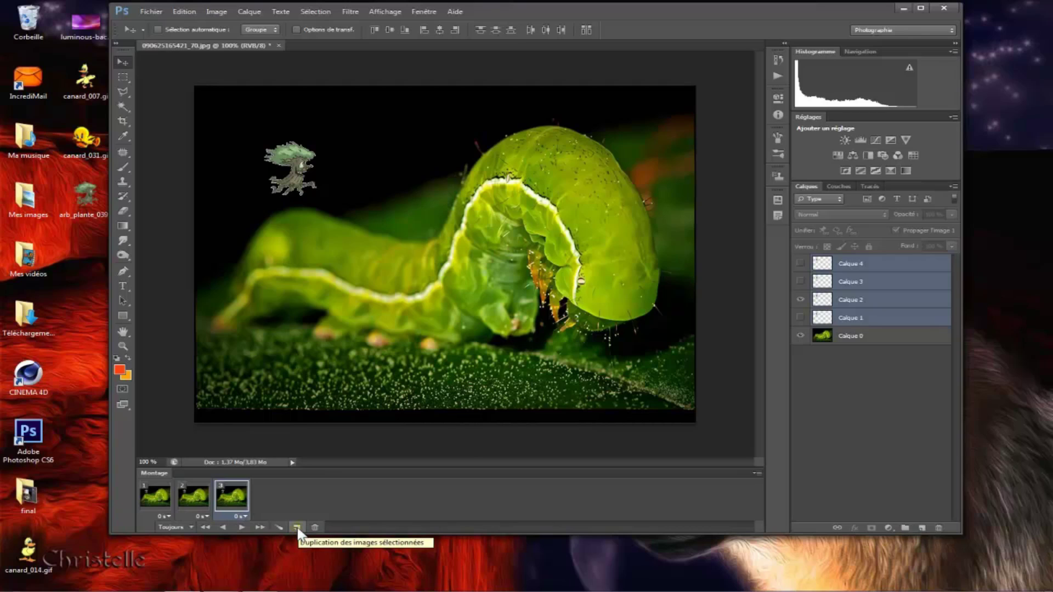
pyautogui.click(800, 282)
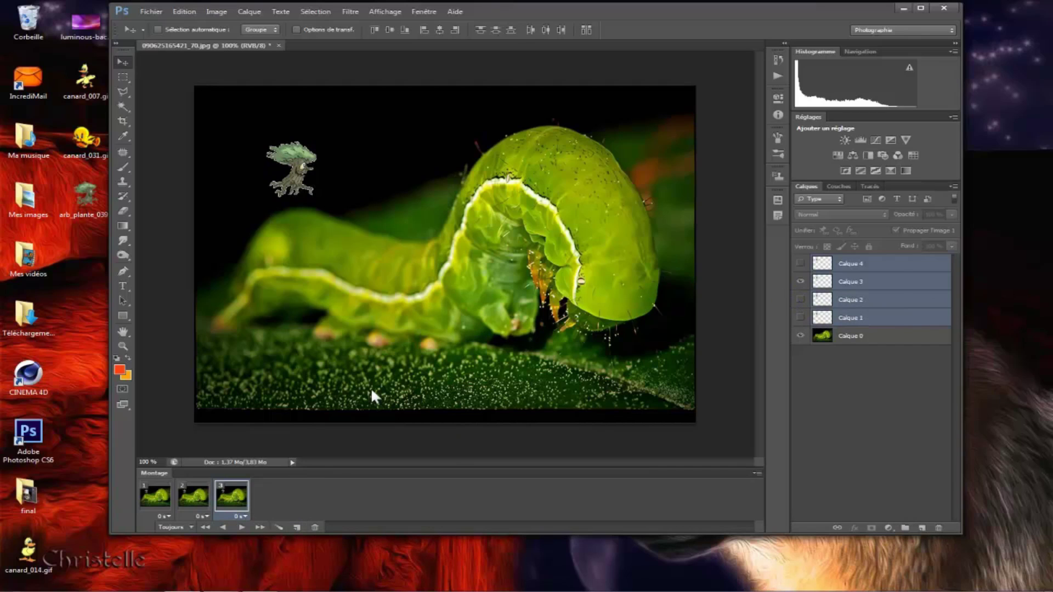
pyautogui.click(296, 528)
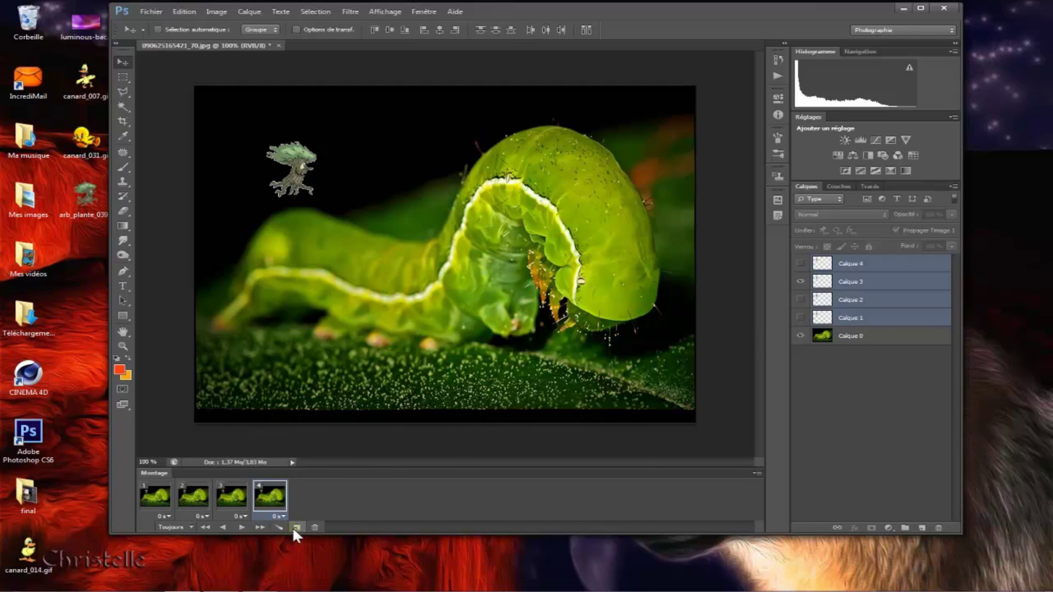
pyautogui.click(800, 263)
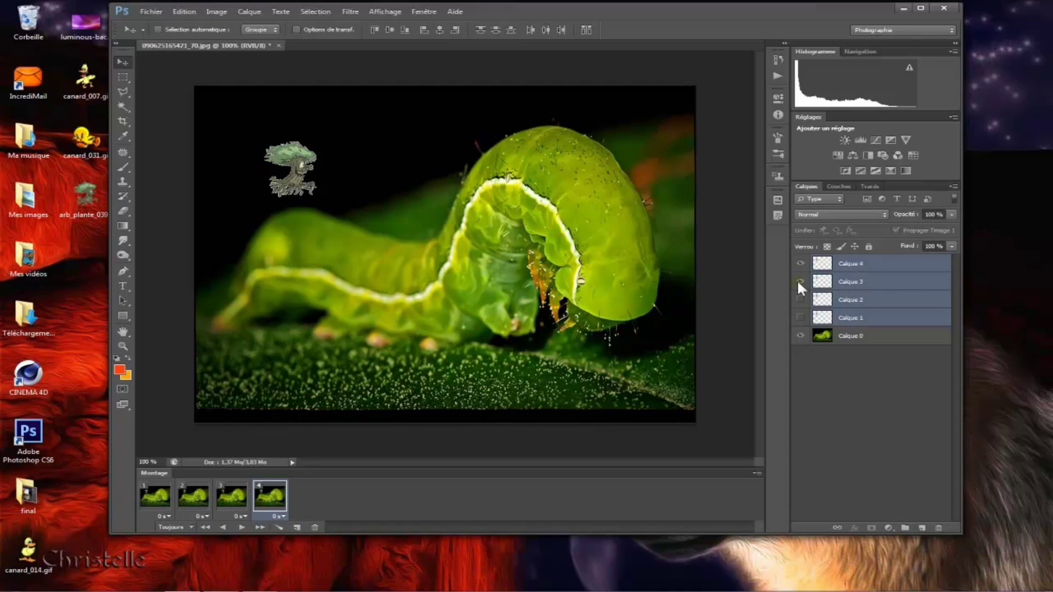
pyautogui.click(798, 279)
# Step: Set the delay of all four animation frames to 0,08 seconds and play the animation
pyautogui.keyDown('shift'); pyautogui.click(156, 499); pyautogui.keyUp('shift')
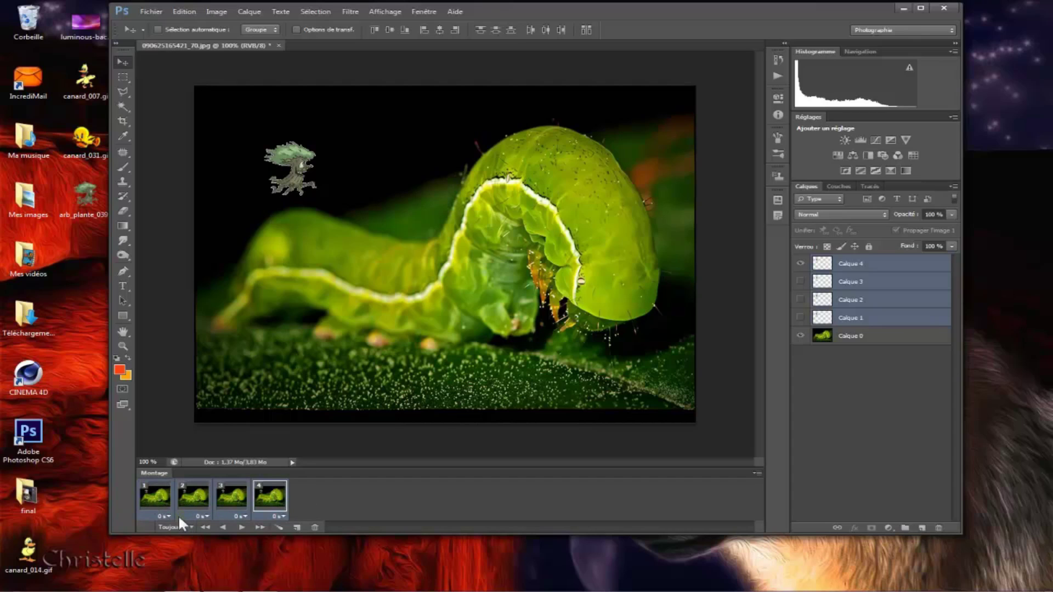
pyautogui.click(168, 517)
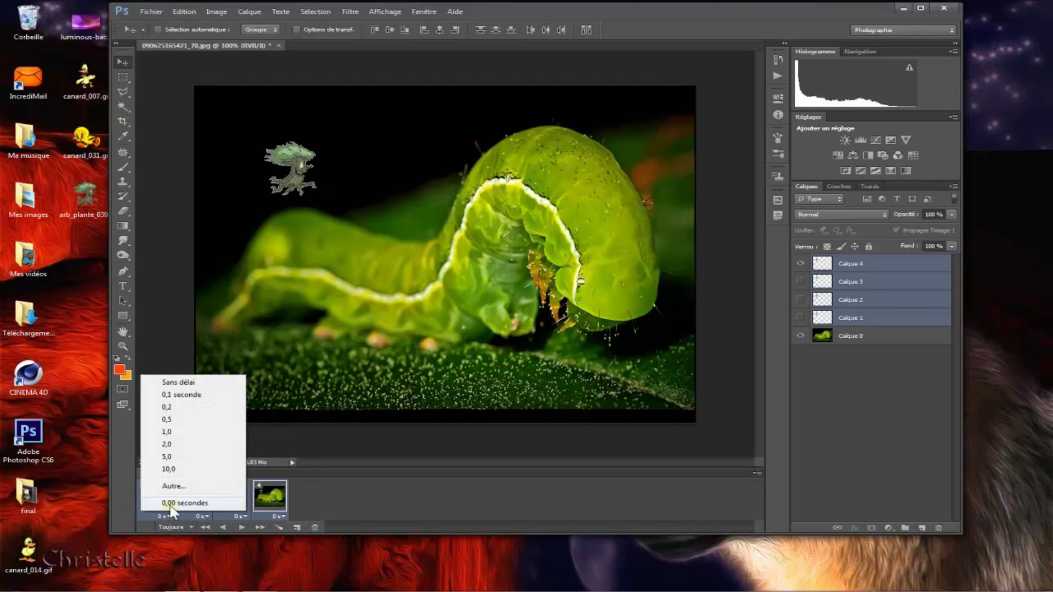
pyautogui.click(172, 486)
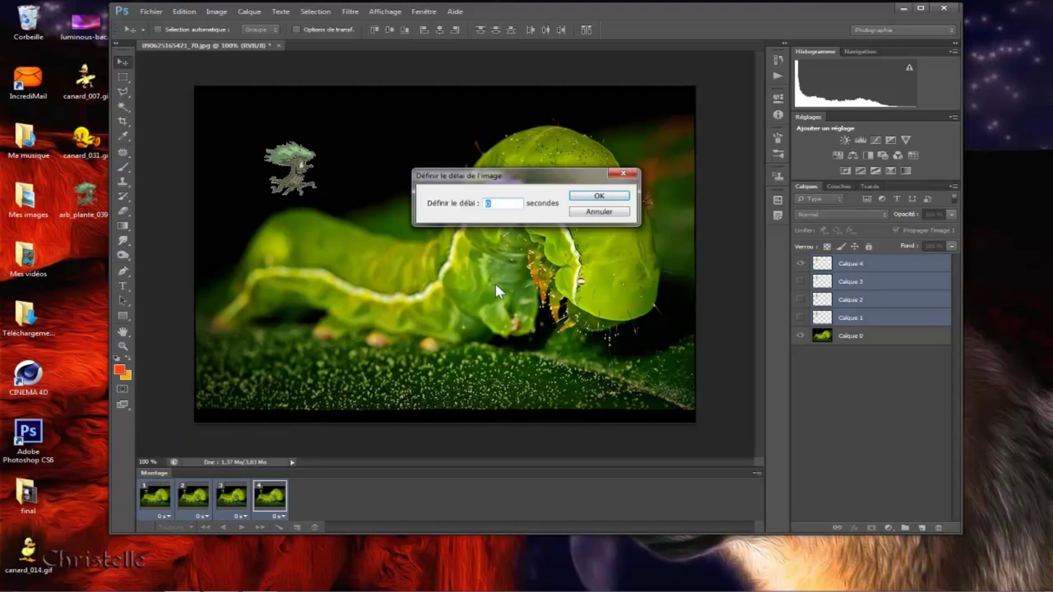
pyautogui.write('0,08')
pyautogui.click(606, 197)
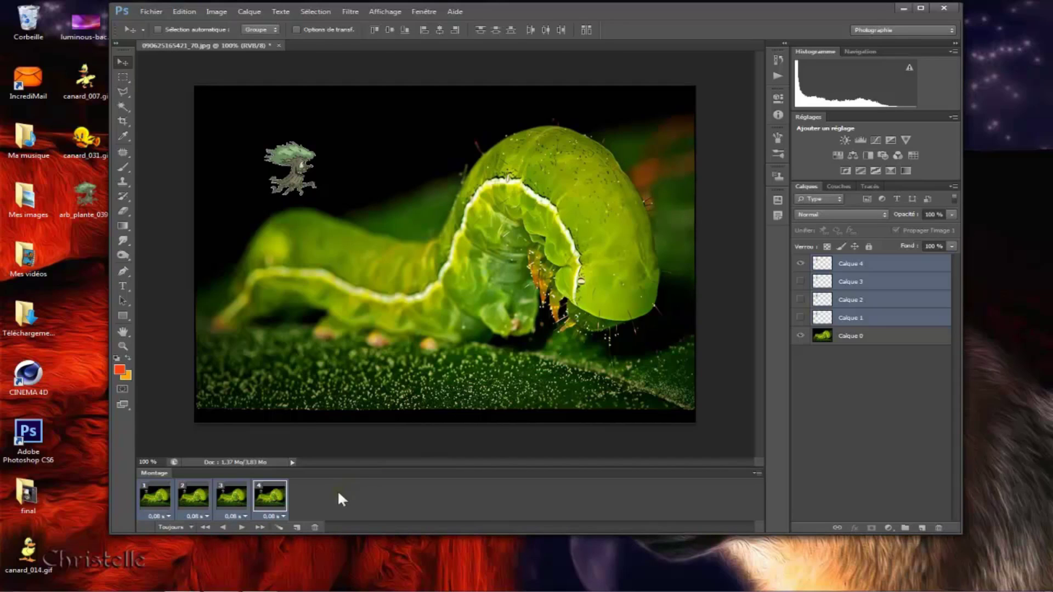
pyautogui.click(241, 528)
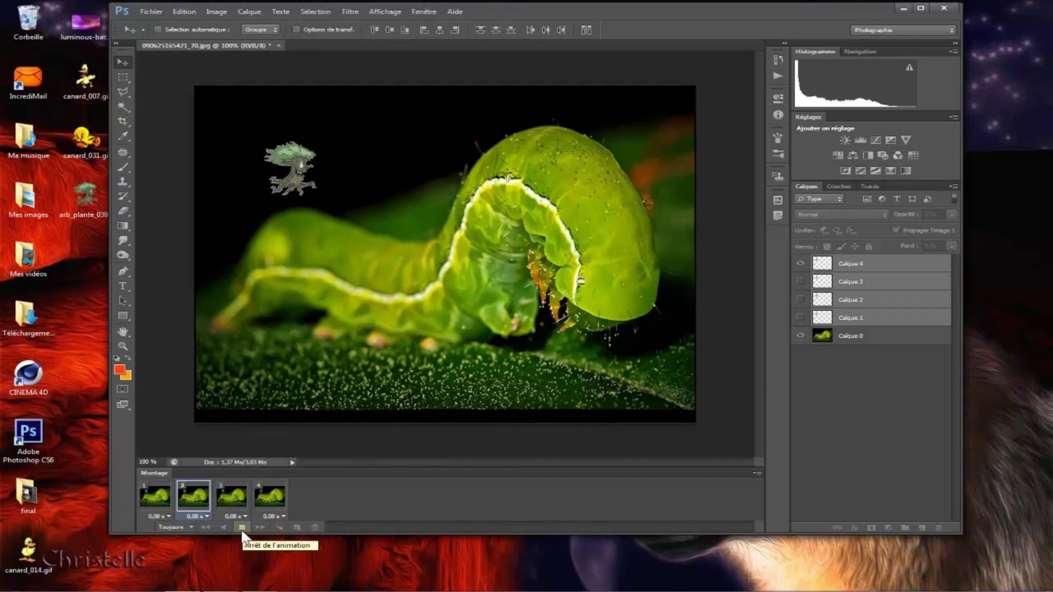
# Step: Stop the playback, duplicate all four animation frames after frame 4 and play the eight-frame animation briefly
pyautogui.click(241, 528)
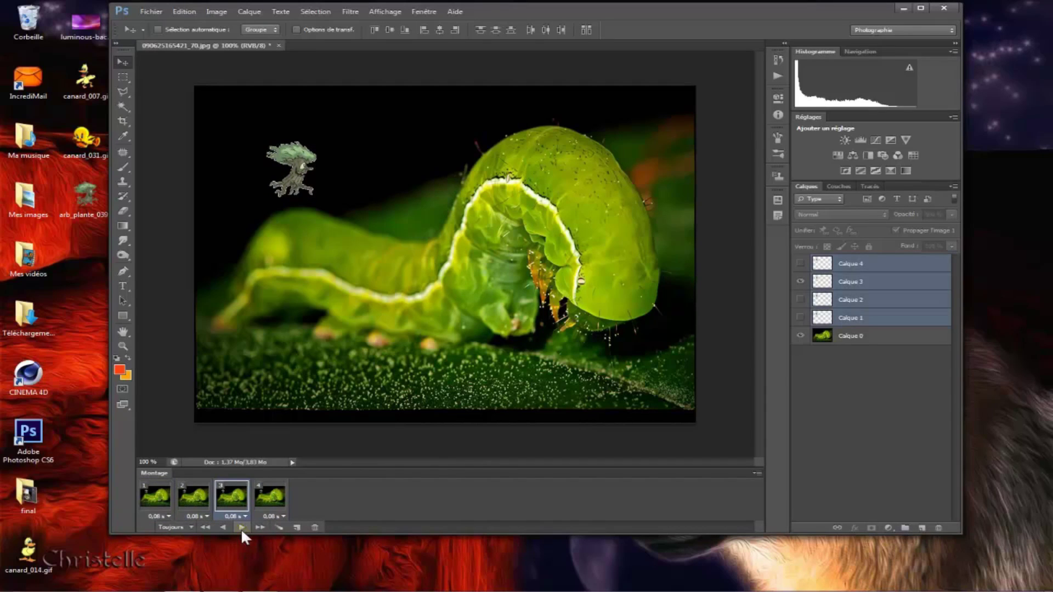
pyautogui.click(270, 511)
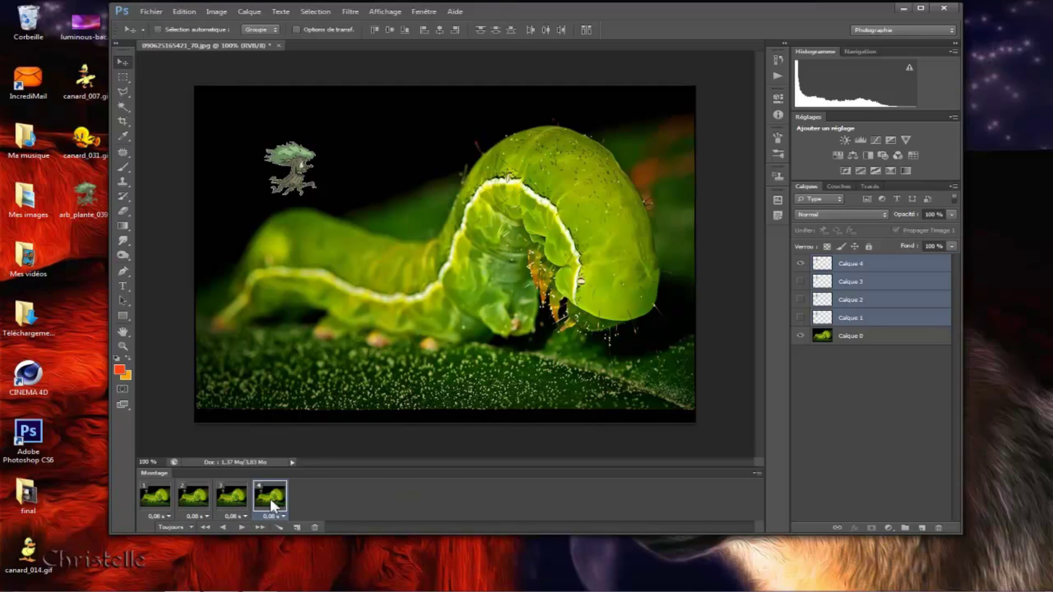
pyautogui.keyDown('shift'); pyautogui.click(157, 495); pyautogui.keyUp('shift')
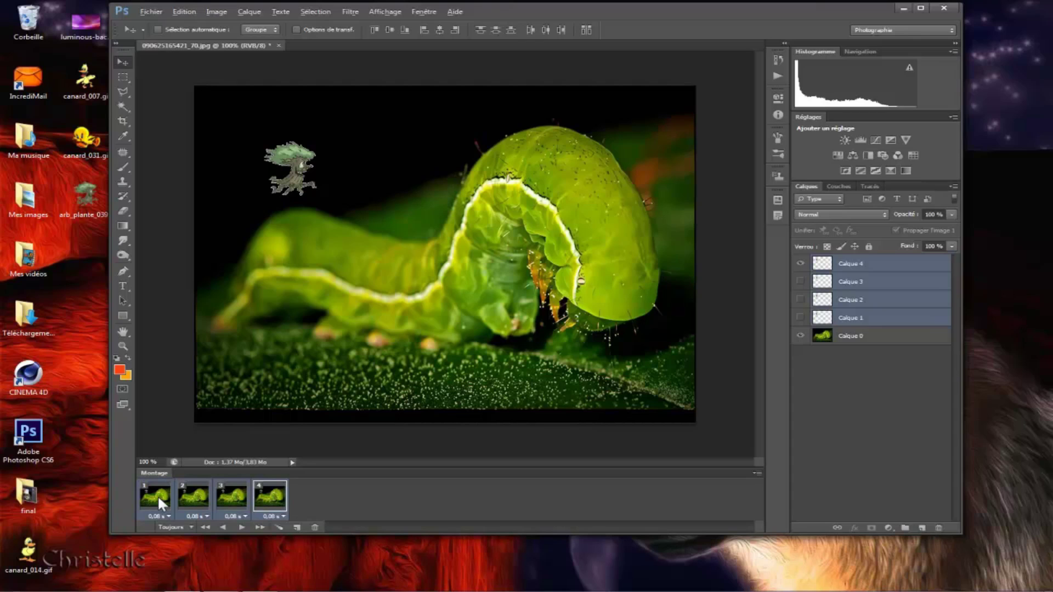
pyautogui.moveTo(157, 495); pyautogui.dragTo(304, 490)
pyautogui.moveTo(308, 489); pyautogui.dragTo(308, 490)
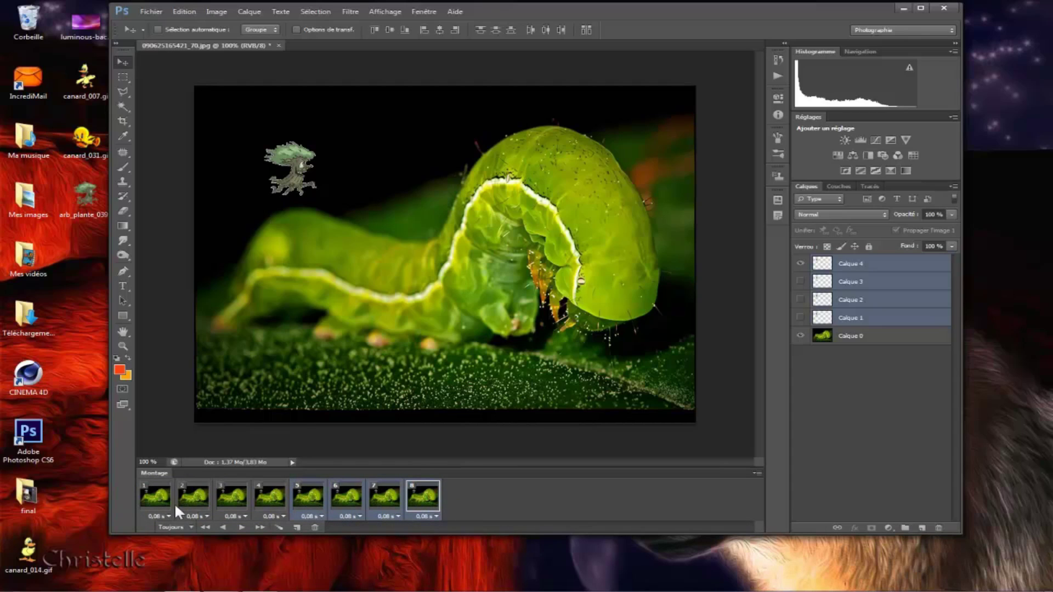
pyautogui.click(243, 526)
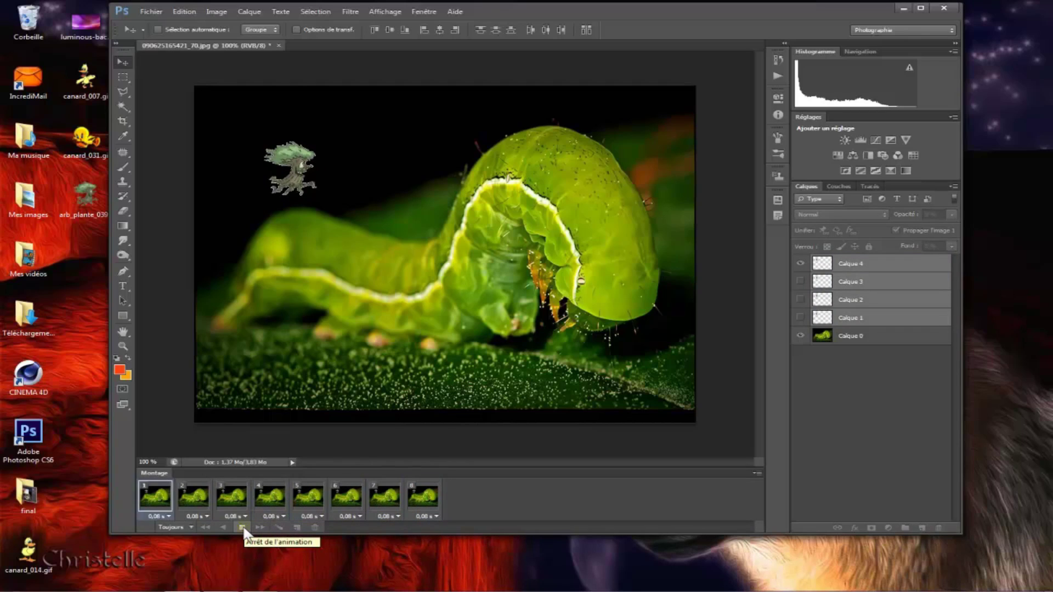
pyautogui.click(243, 528)
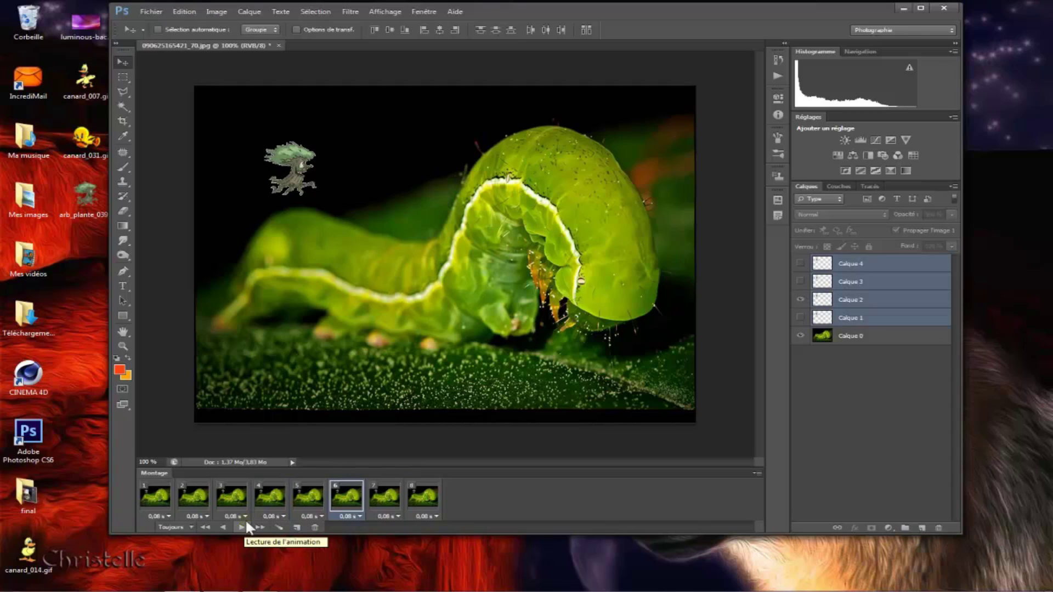
# Step: Duplicate animation frames 5 to 8 and place the copies after frame 8
pyautogui.click(306, 501)
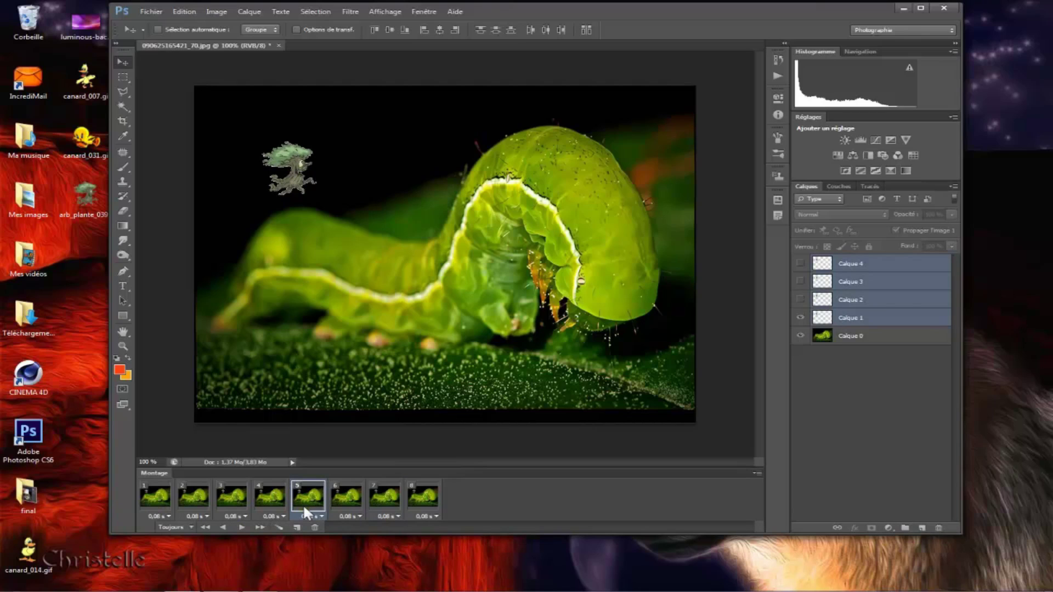
pyautogui.keyDown('shift'); pyautogui.click(435, 498); pyautogui.keyUp('shift')
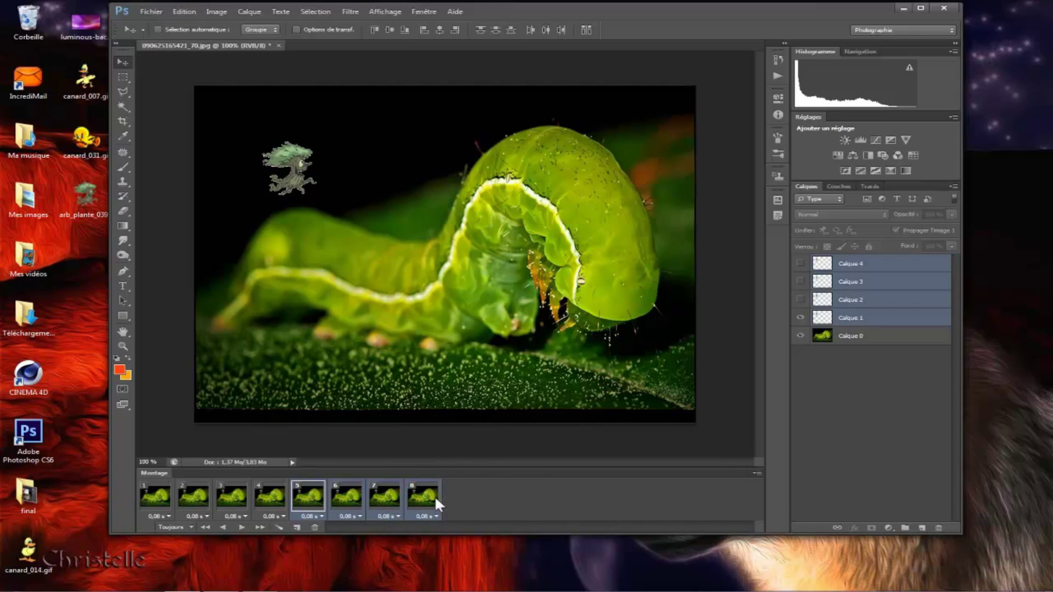
pyautogui.moveTo(305, 502); pyautogui.dragTo(463, 513)
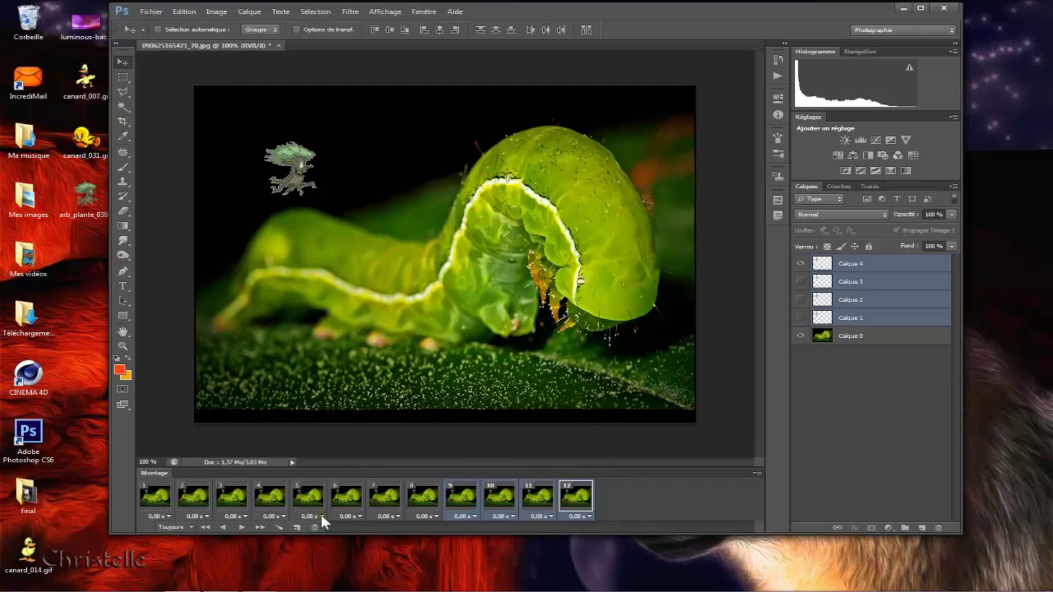
# Step: Set the delay of frame 6 to 5,0 seconds and play the animation to check the pause
pyautogui.click(357, 517)
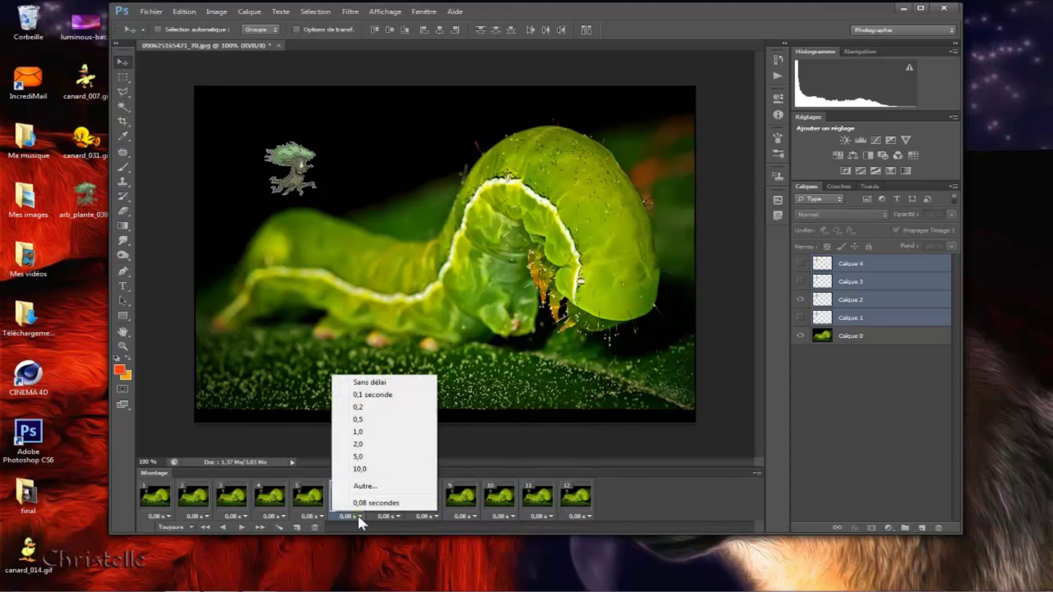
pyautogui.click(362, 459)
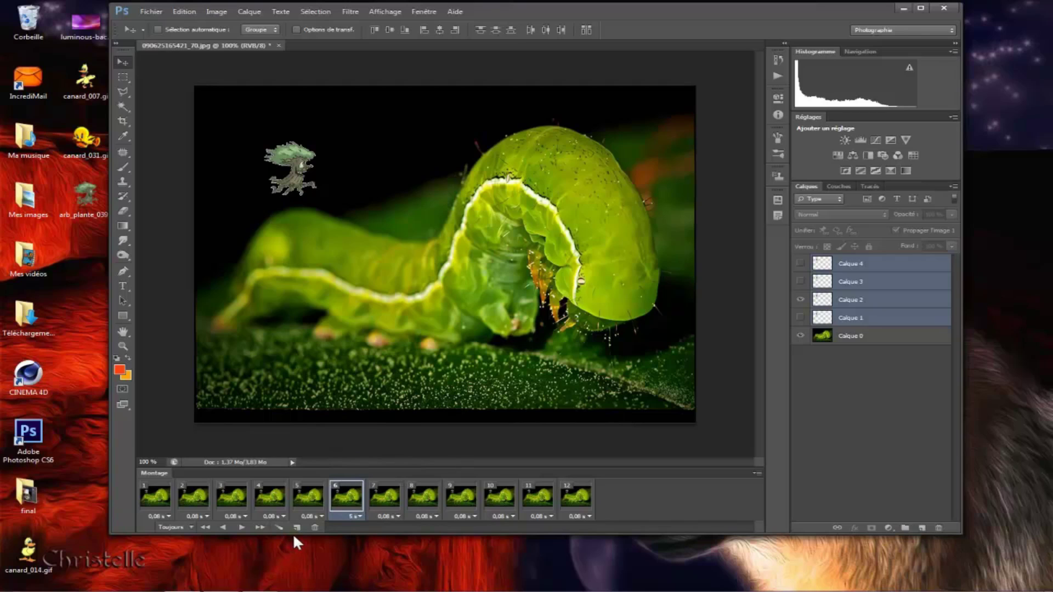
pyautogui.click(241, 529)
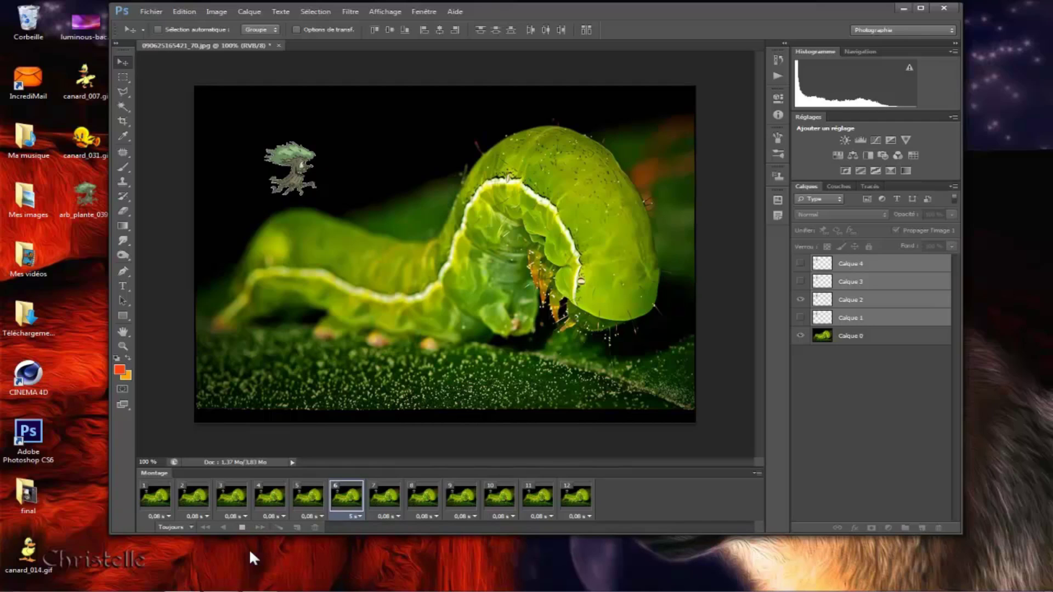
pyautogui.click(236, 525)
# Step: Set a custom delay of 0,08 seconds for frame 6 and play the animation briefly
pyautogui.click(354, 515)
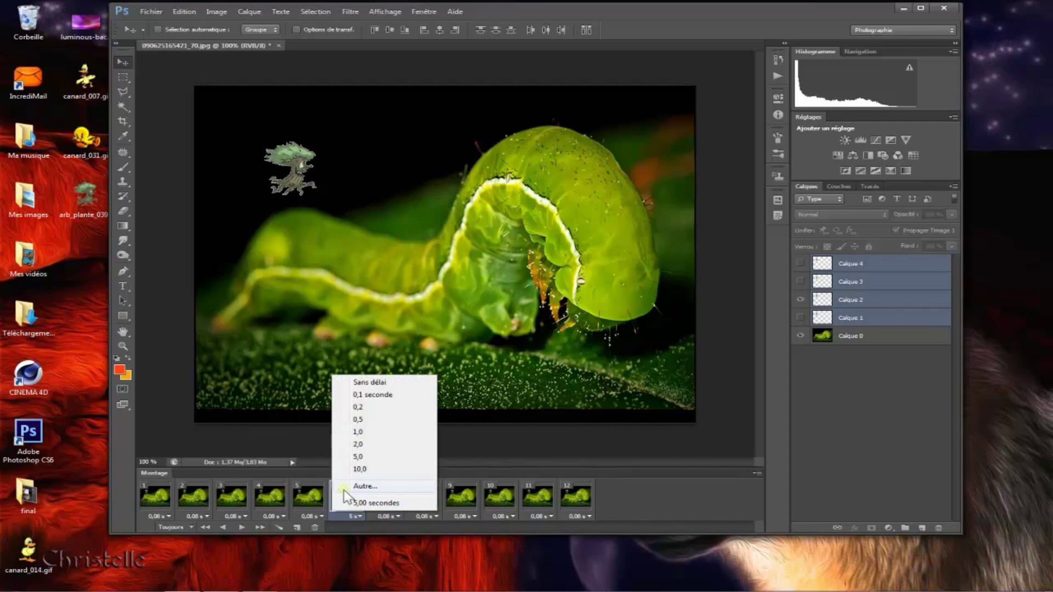
pyautogui.click(366, 486)
pyautogui.write('0,08')
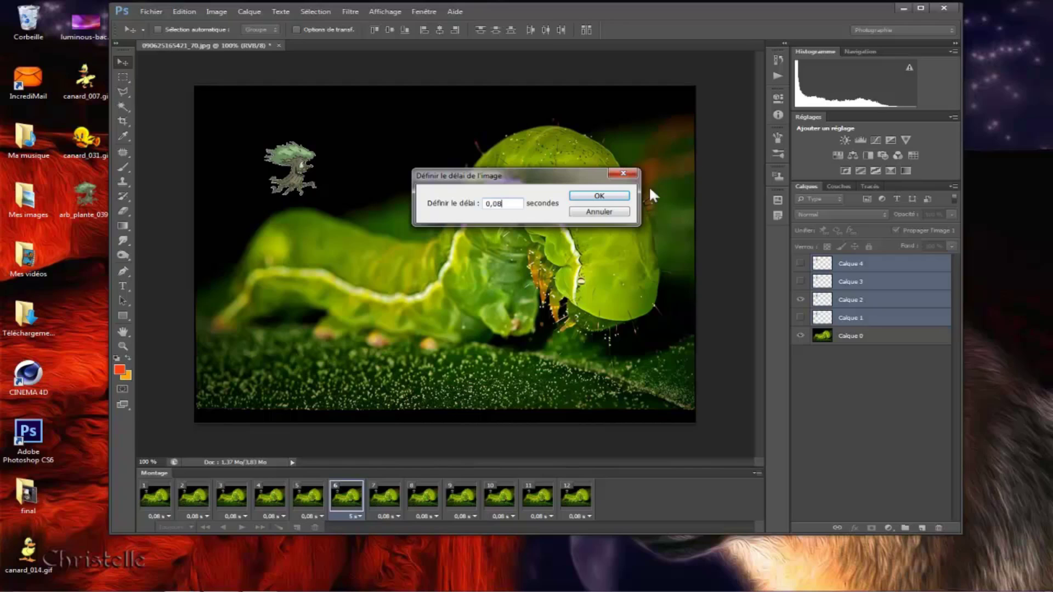
pyautogui.click(618, 196)
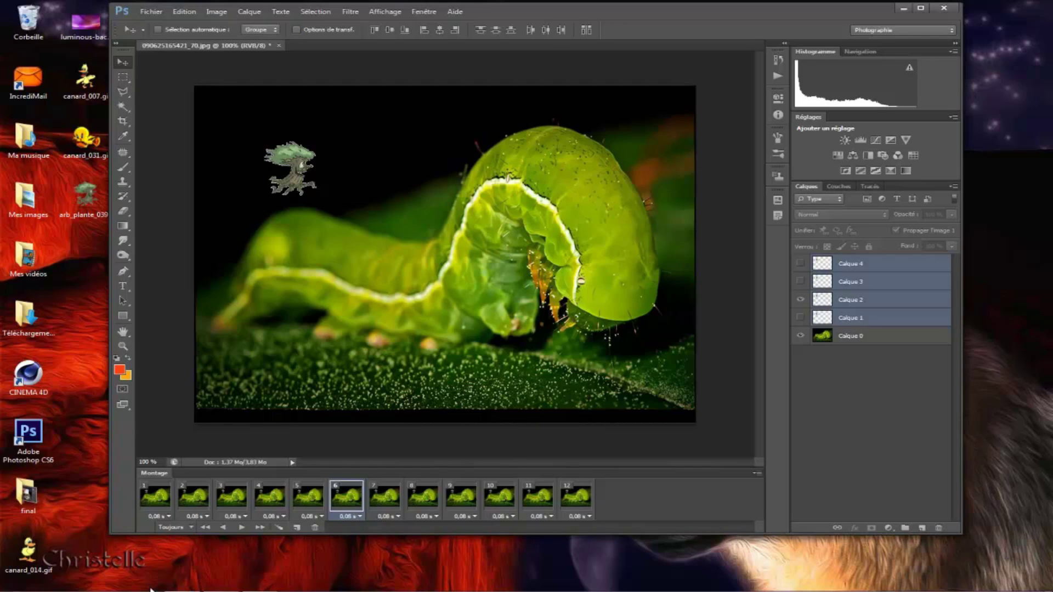
pyautogui.click(239, 528)
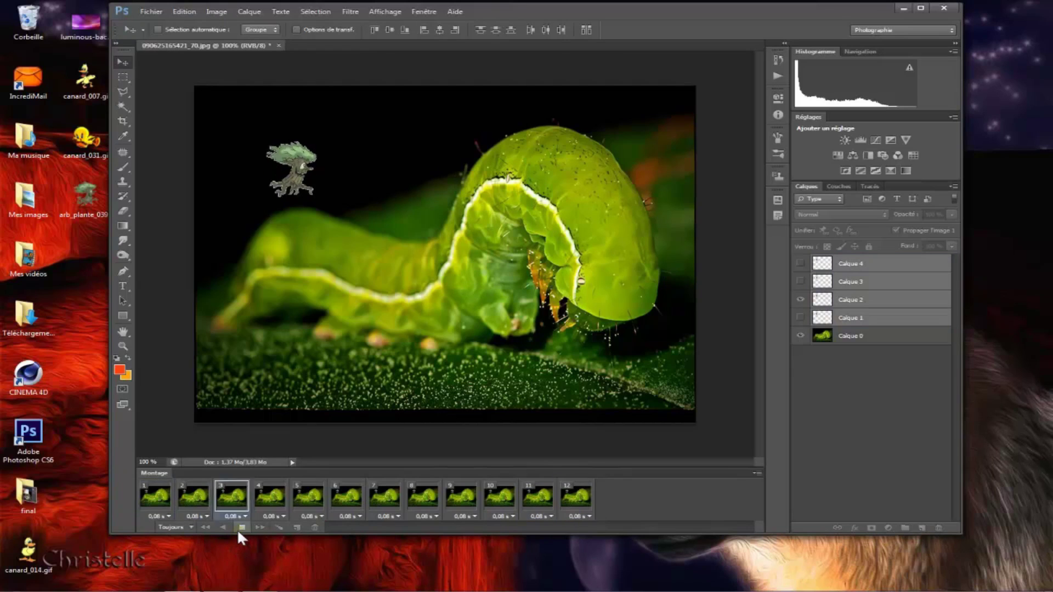
pyautogui.click(240, 529)
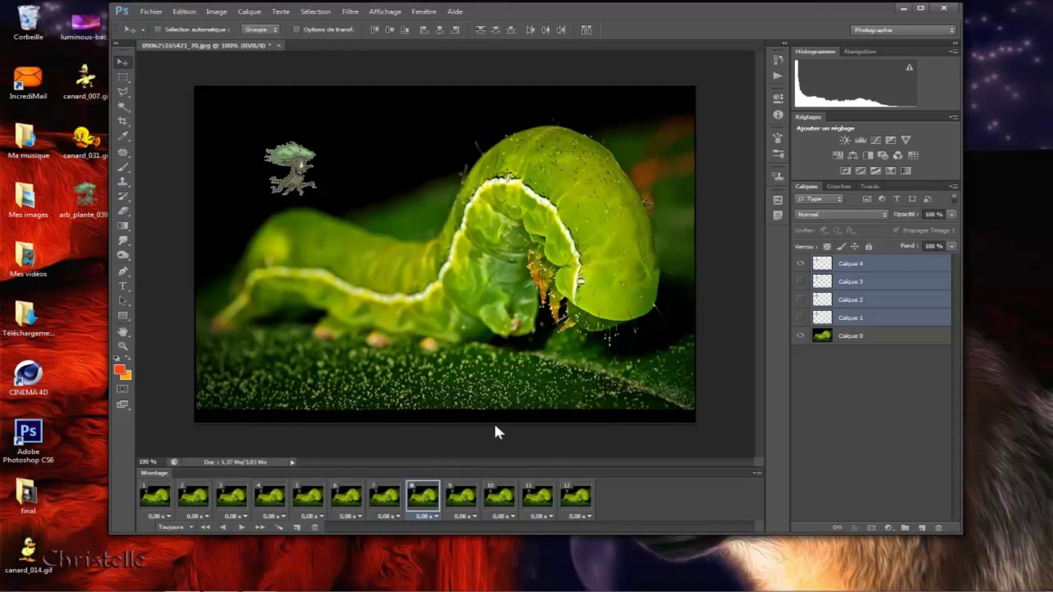
# Step: Select all 12 animation frames and flatten them into layers
pyautogui.click(146, 504)
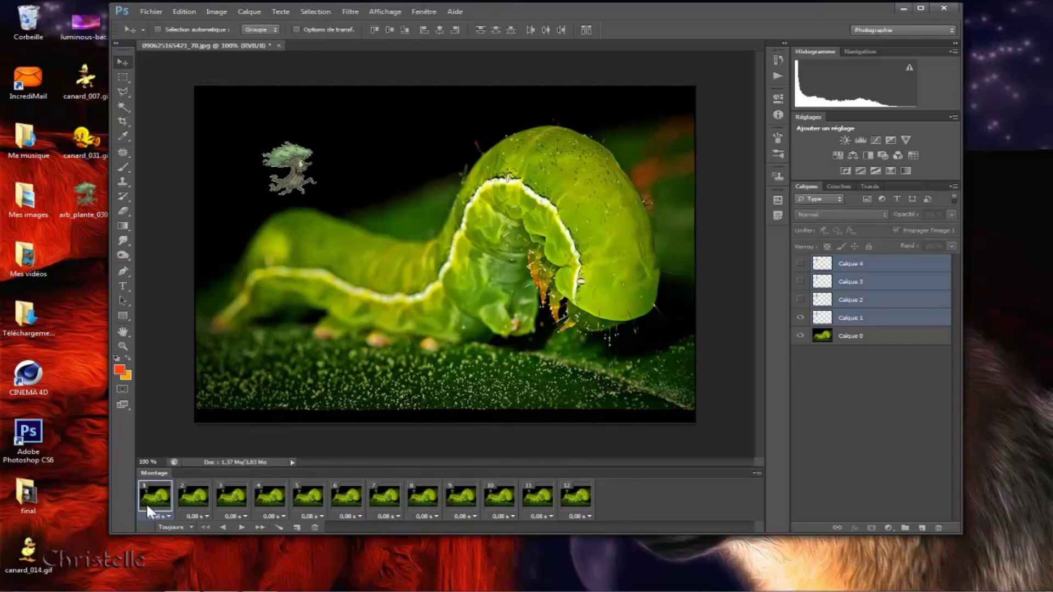
pyautogui.keyDown('shift'); pyautogui.click(581, 500); pyautogui.keyUp('shift')
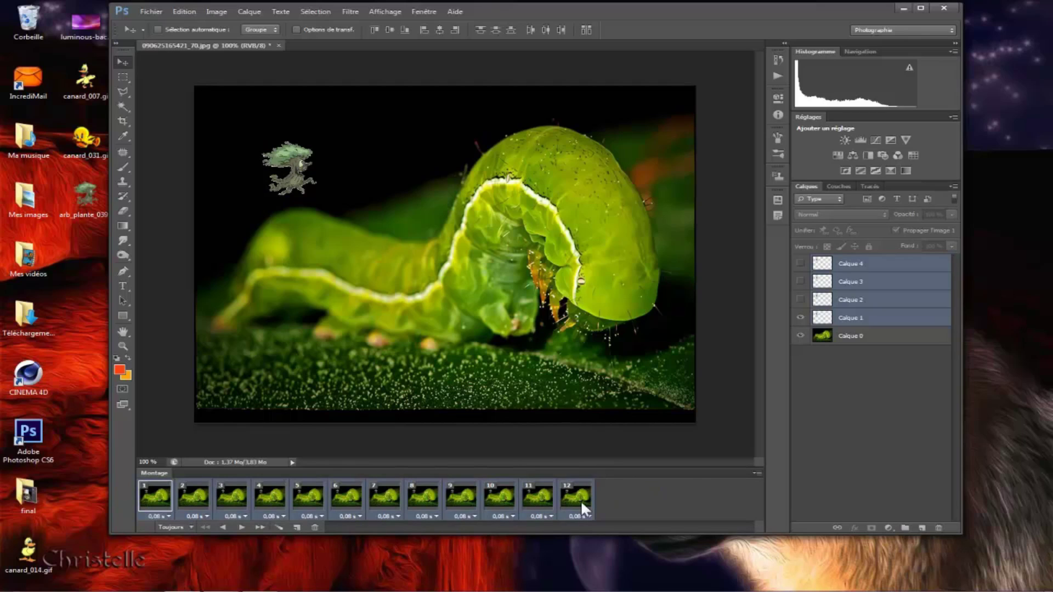
pyautogui.click(757, 473)
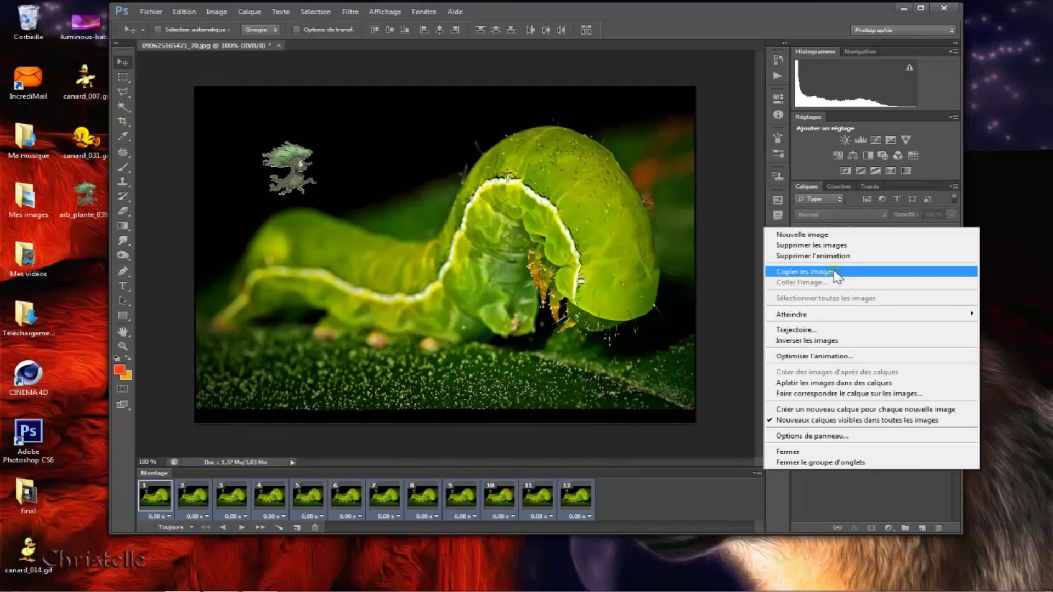
pyautogui.click(835, 383)
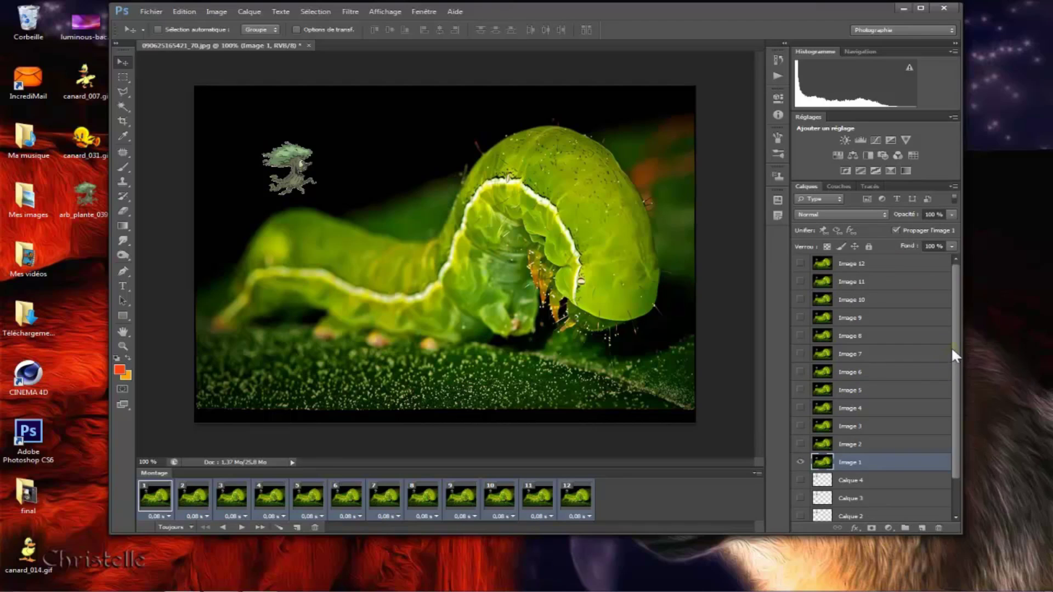
# Step: Delete the layers Calque 0 to Calque 4 below the flattened Image layers and clear the layer selection
pyautogui.moveTo(953, 352); pyautogui.dragTo(957, 401)
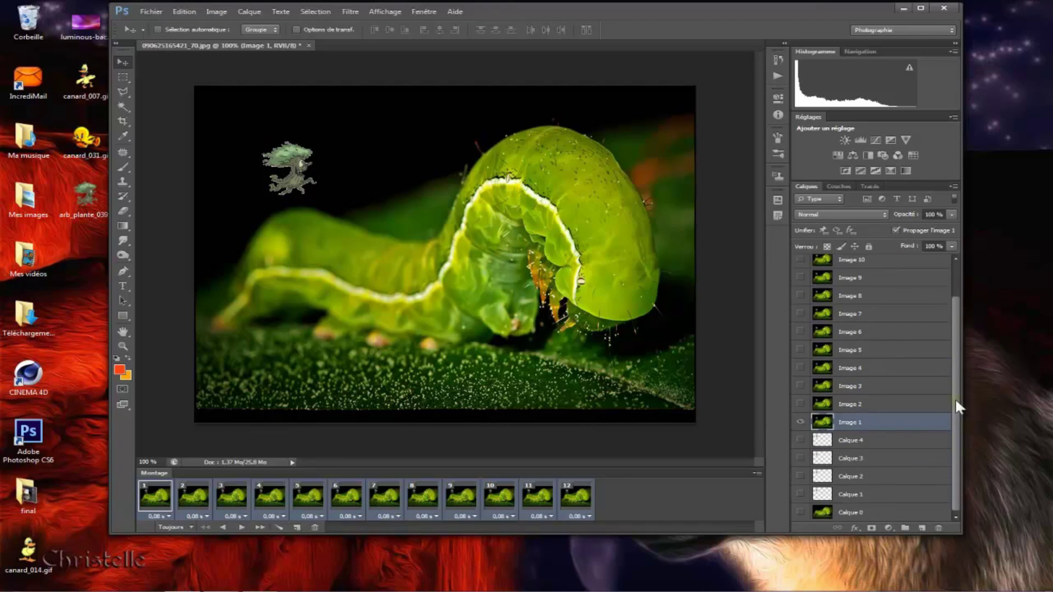
pyautogui.click(862, 442)
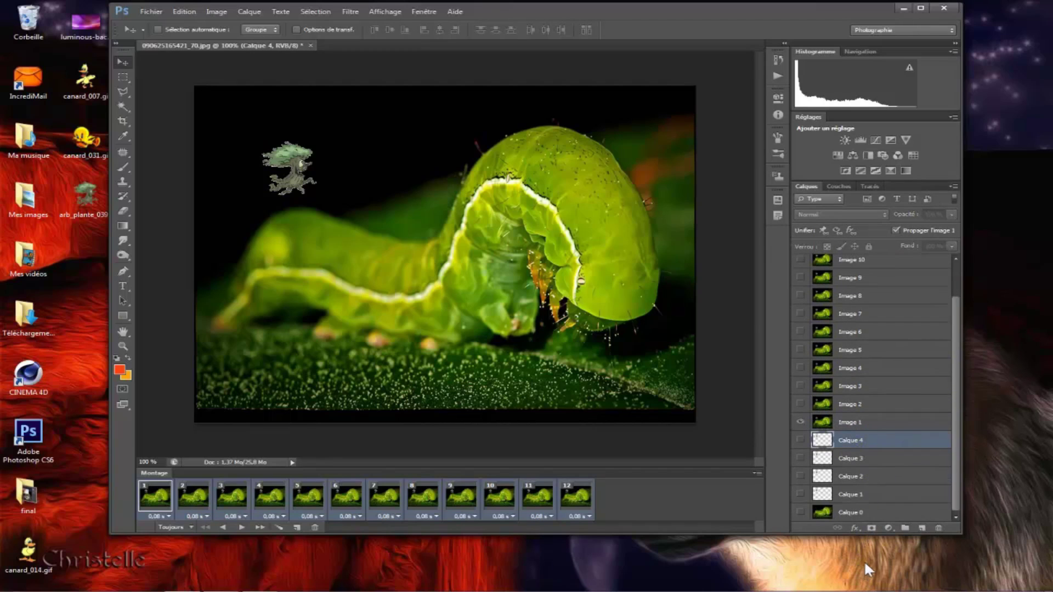
pyautogui.keyDown('shift'); pyautogui.click(874, 511); pyautogui.keyUp('shift')
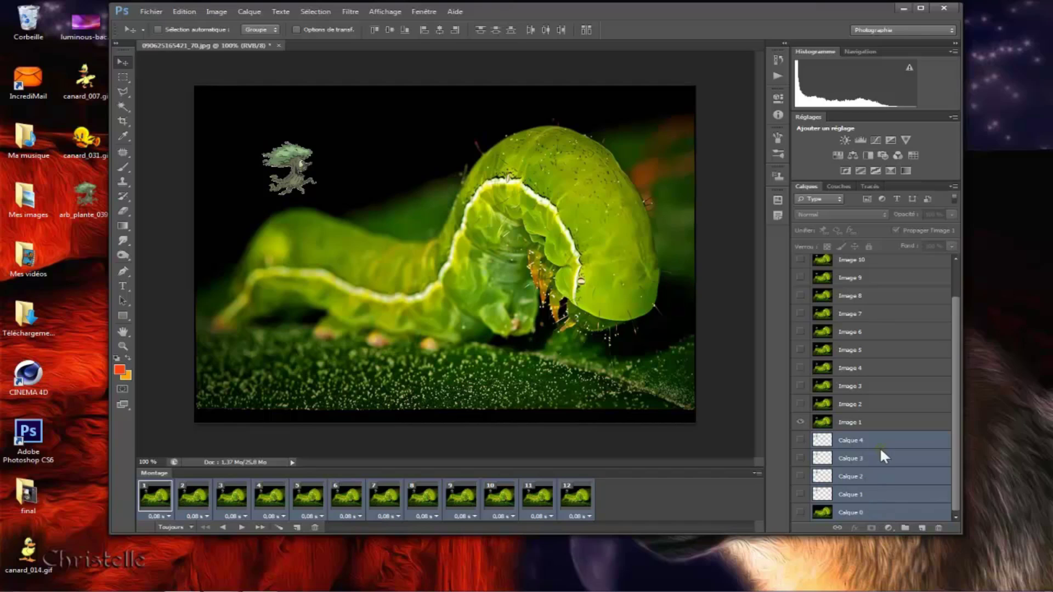
pyautogui.press('Delete')
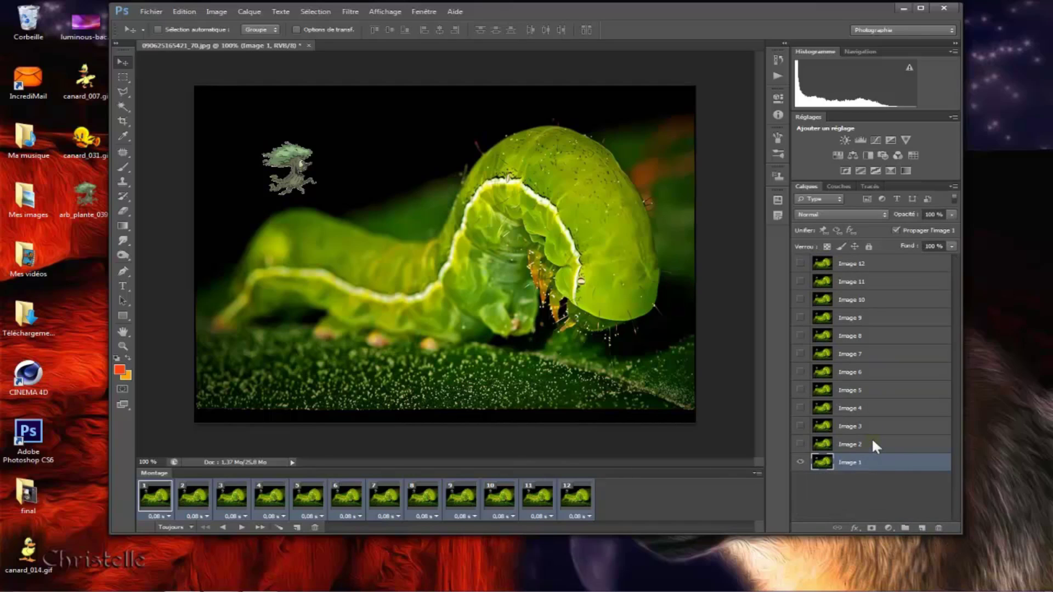
pyautogui.click(873, 490)
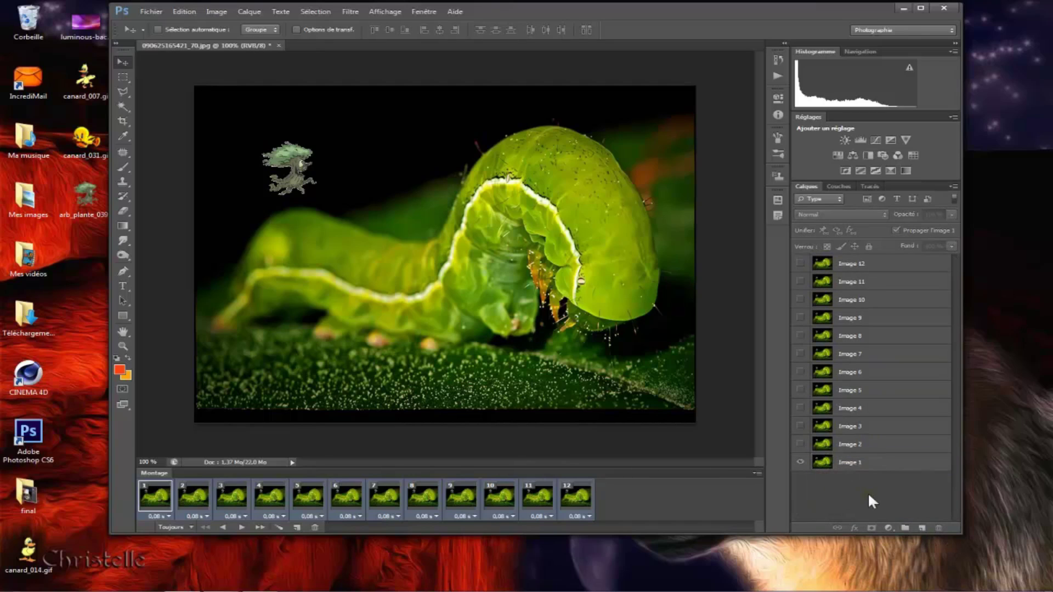
# Step: Start a Save for Web export as GIF and preview the animation in a maximized browser window, closing it when checked
pyautogui.click(155, 13)
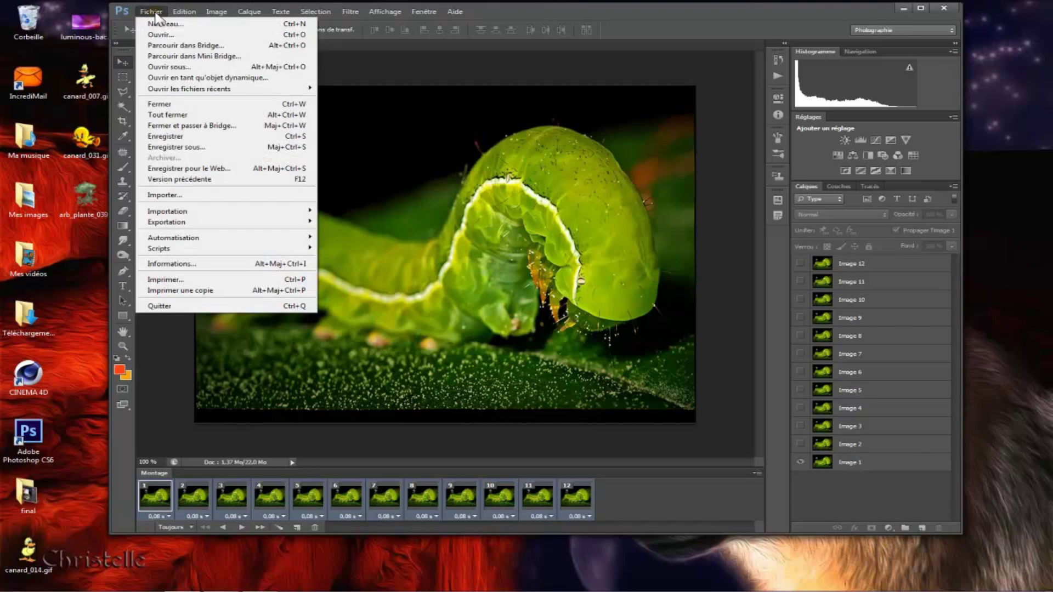
pyautogui.click(207, 169)
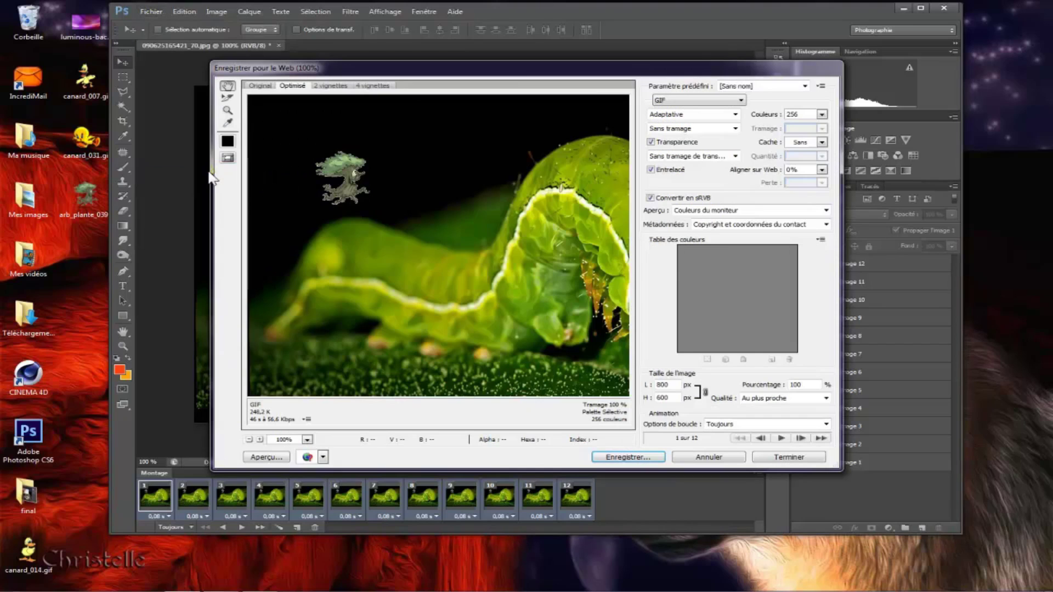
pyautogui.click(268, 458)
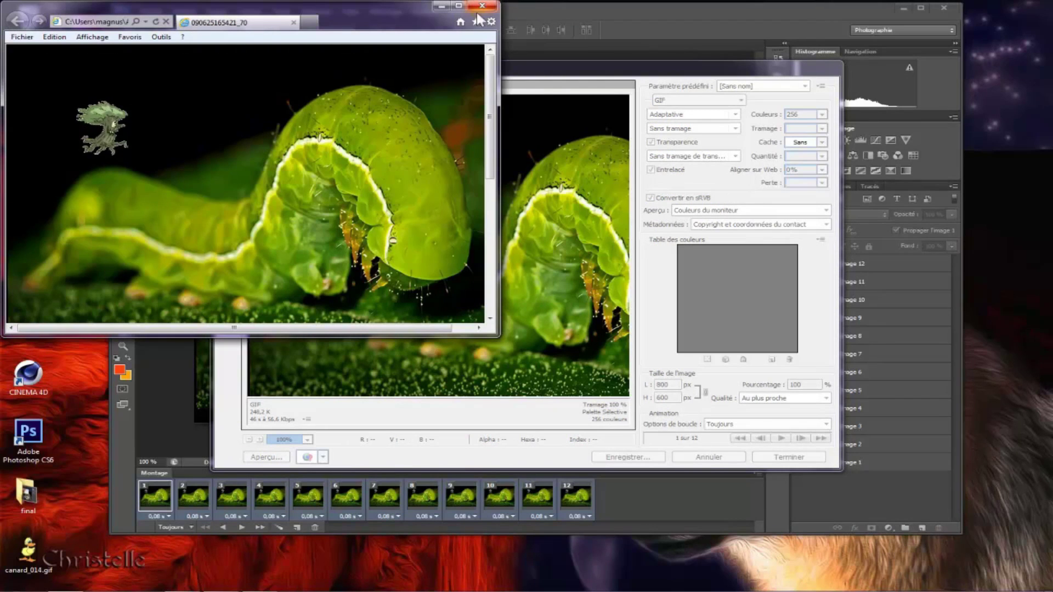
pyautogui.click(459, 5)
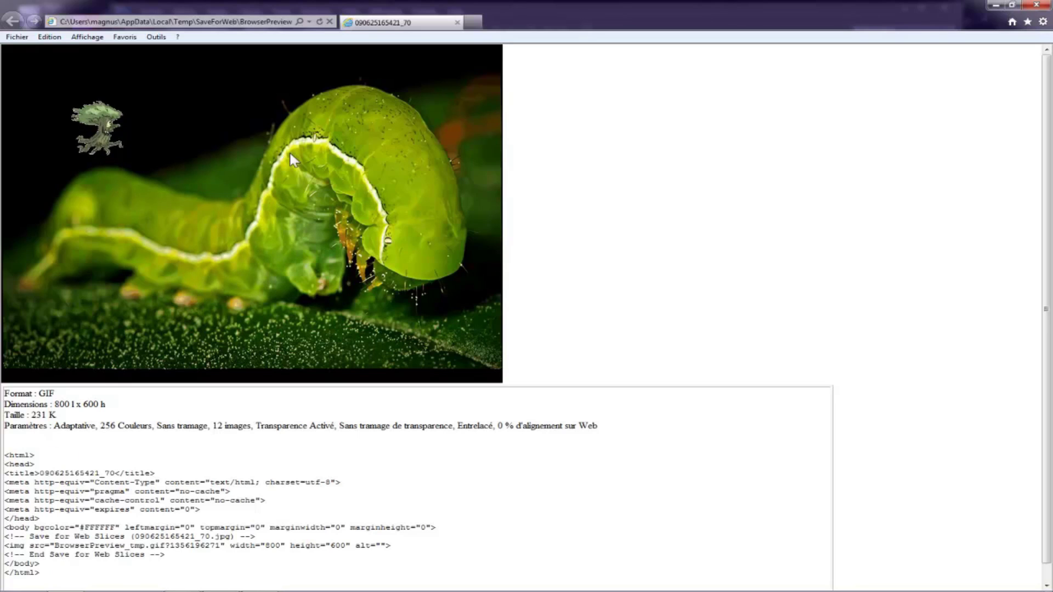
pyautogui.click(1037, 4)
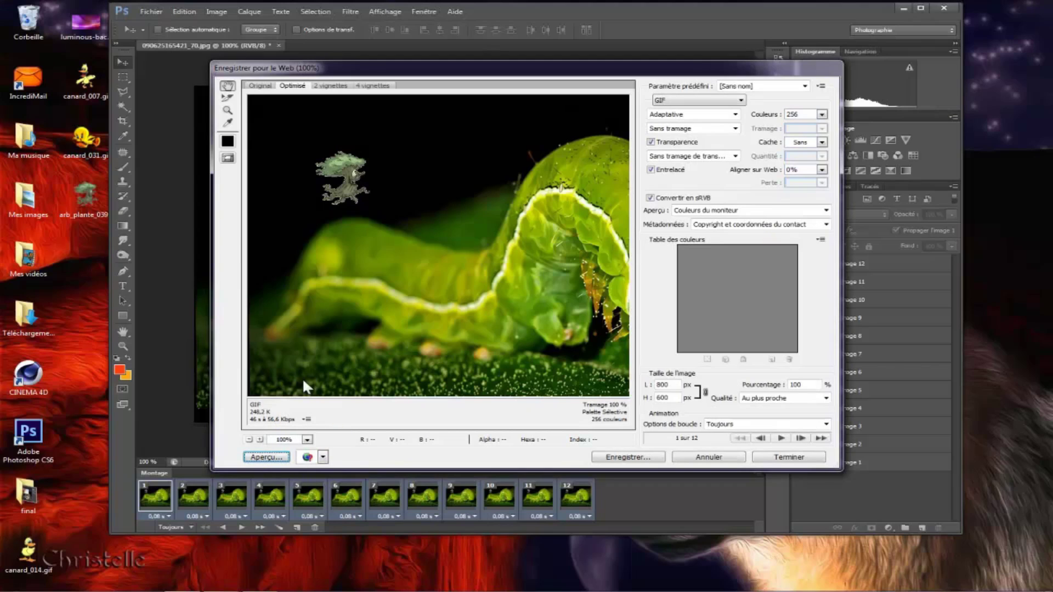
# Step: Save the optimized GIF to the desktop (Bureau) as arbre and open arbre.gif from the desktop to view it
pyautogui.click(626, 459)
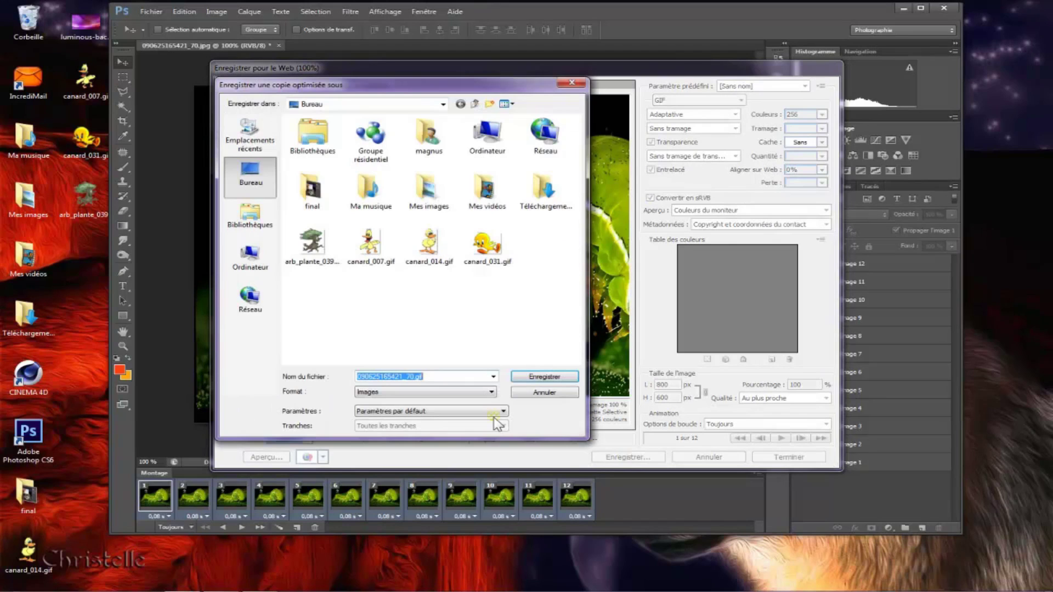
pyautogui.write('arbre')
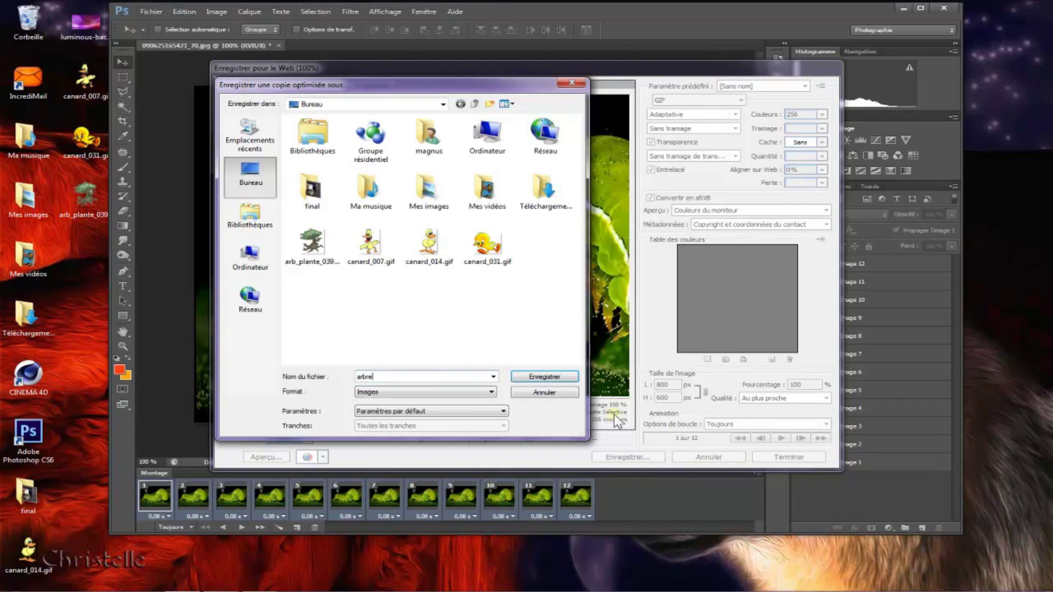
pyautogui.click(535, 376)
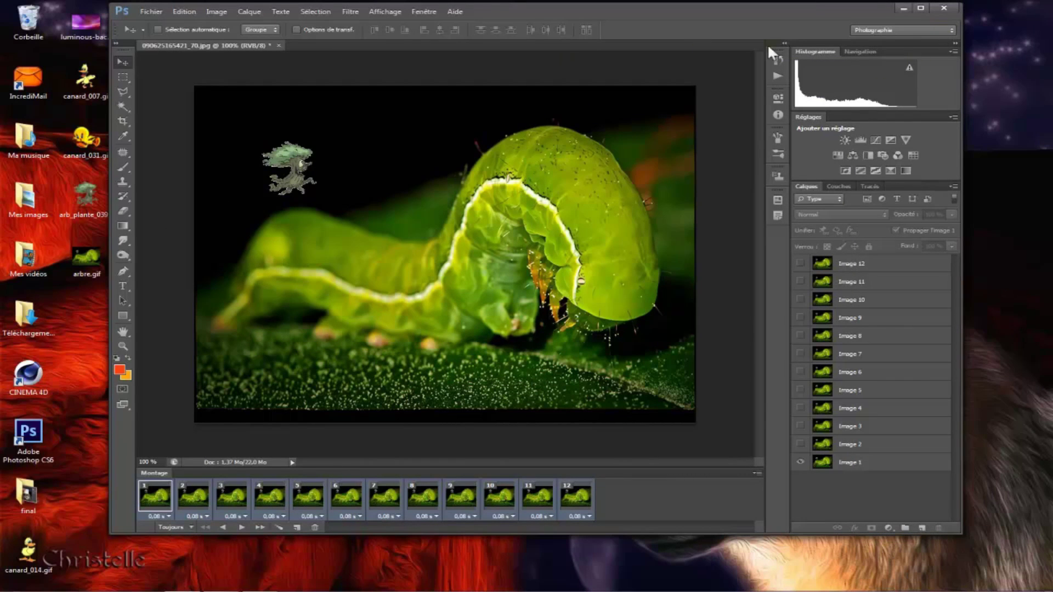
pyautogui.click(904, 10)
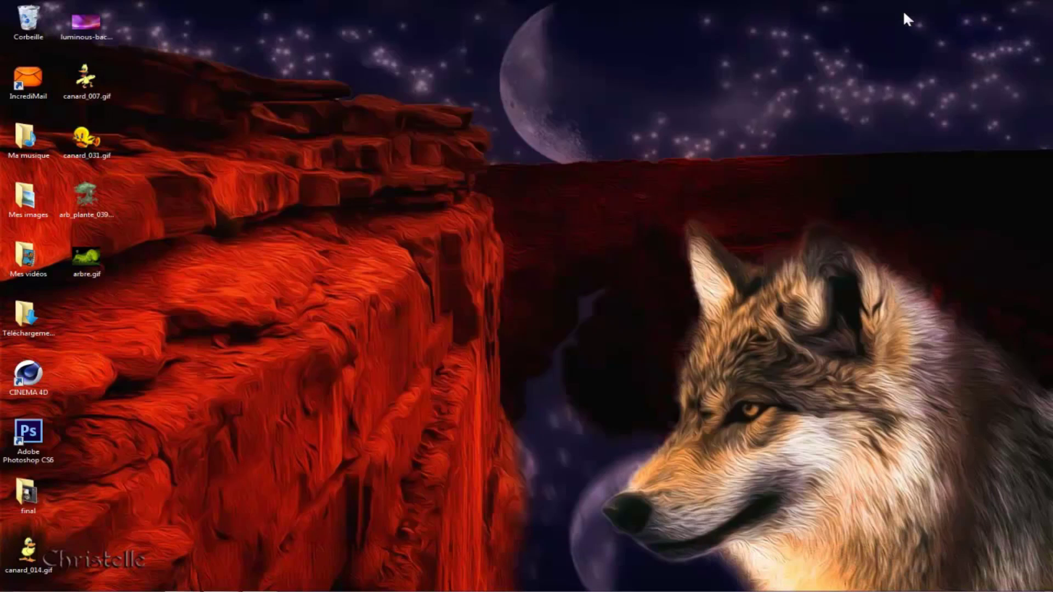
pyautogui.doubleClick(92, 264)
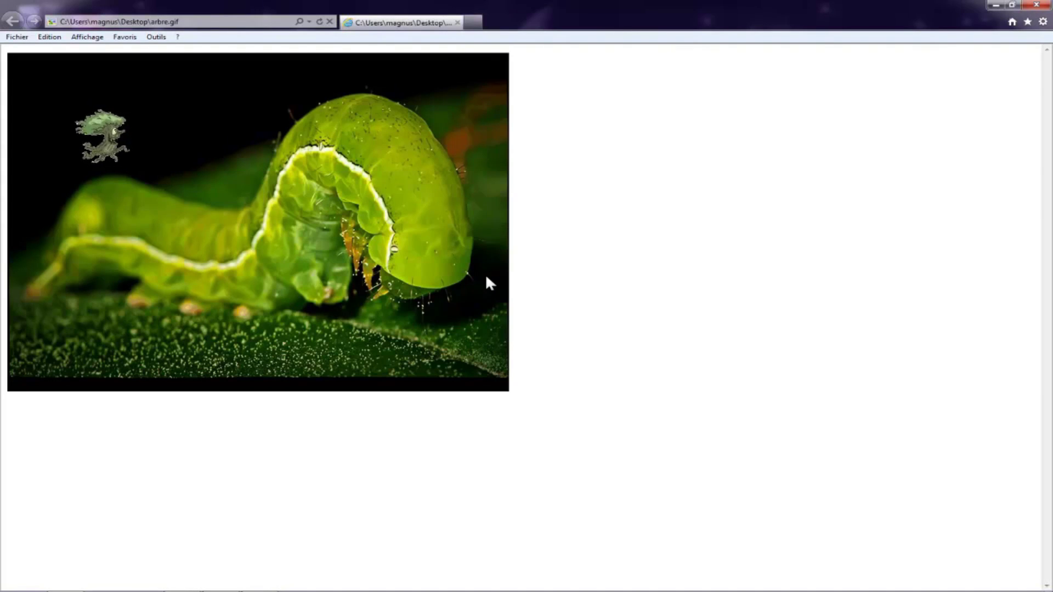